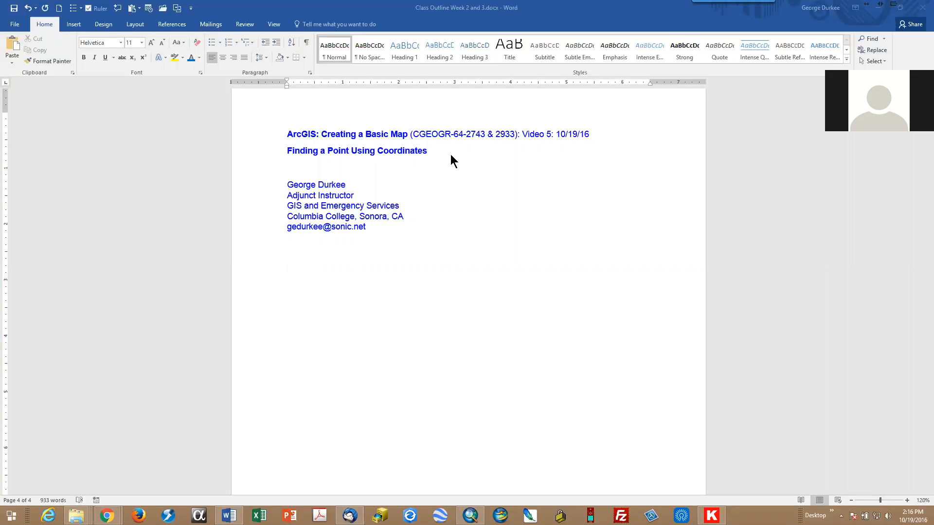
Step: Switch to ArcMap, open the Go To XY tool over the map, and set its units to Decimal Degrees
left_click(470, 516)
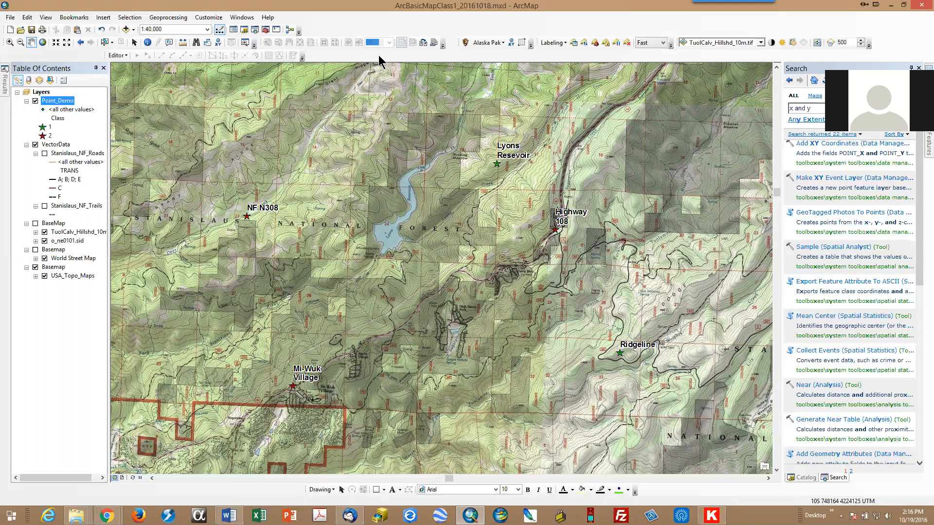
left_click(217, 45)
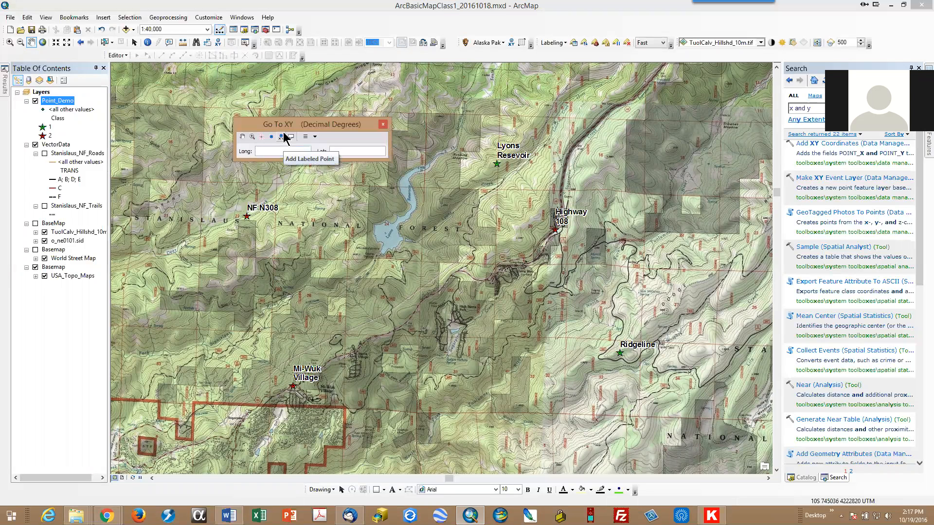
left_click_drag(287, 129, 713, 156)
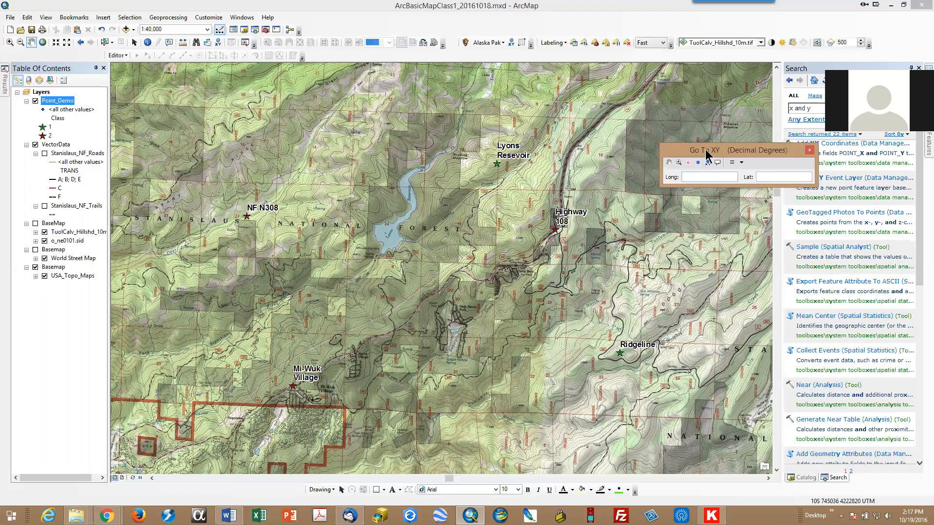
left_click_drag(706, 149, 574, 134)
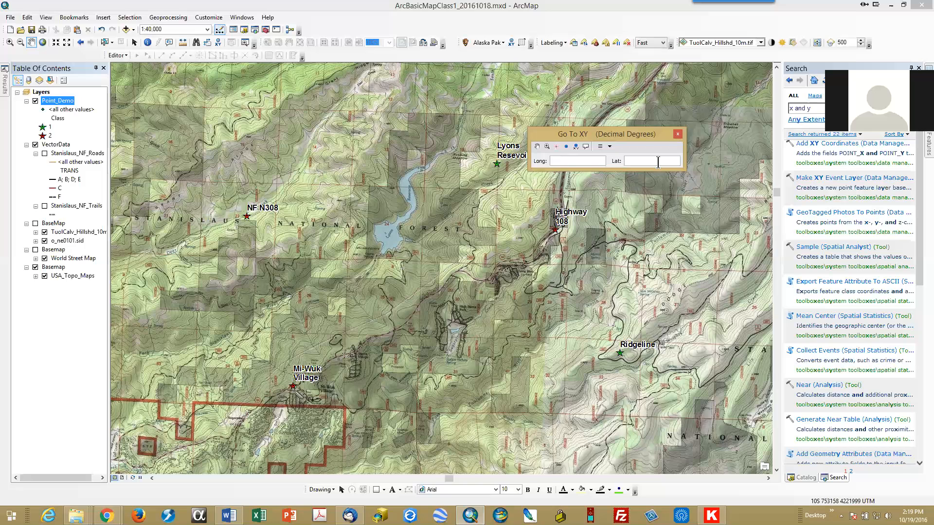
left_click_drag(625, 135, 498, 151)
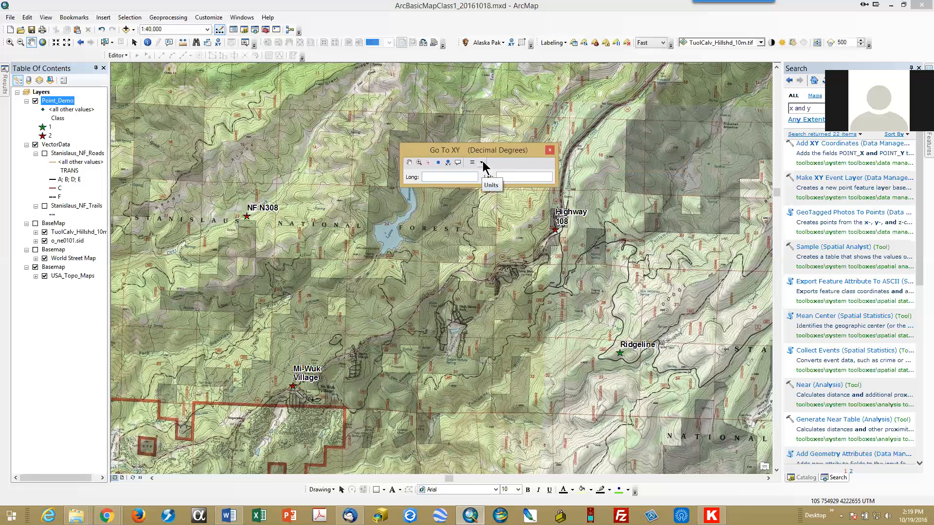
left_click(481, 163)
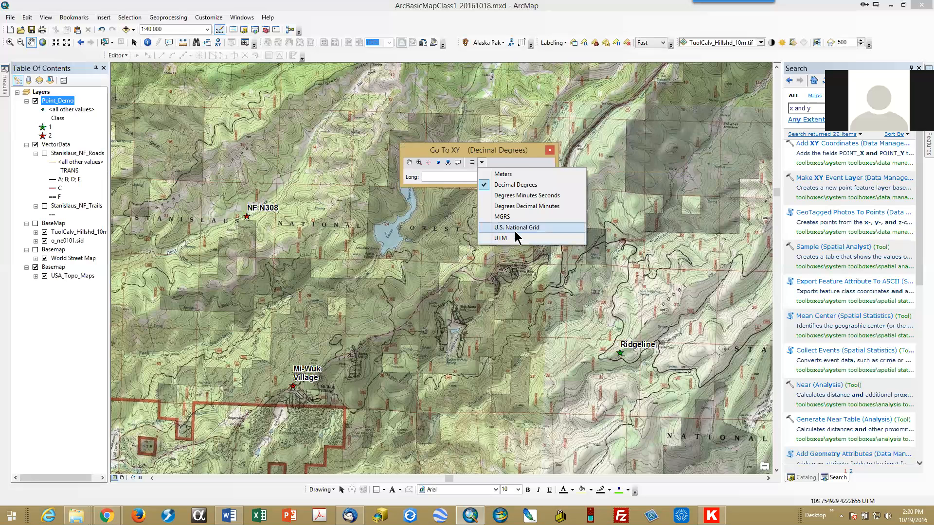
left_click(515, 185)
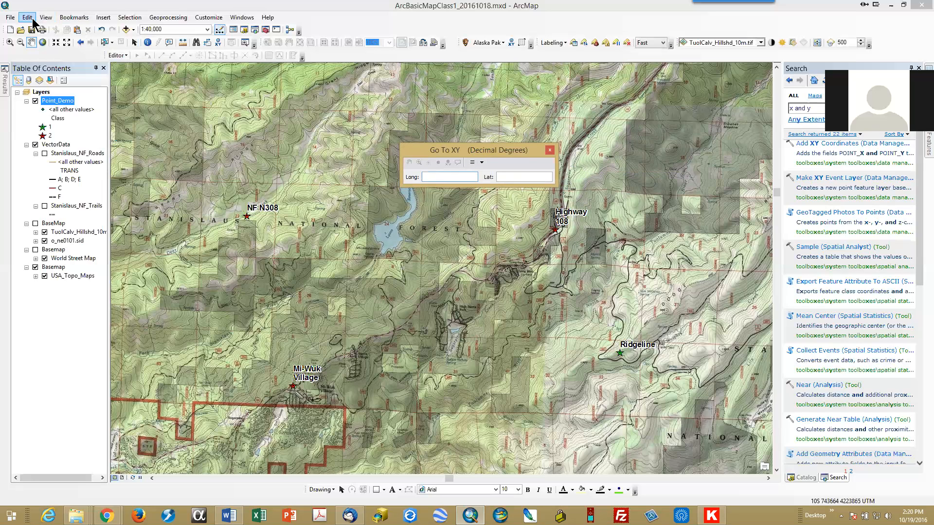
Step: Create a spatial bookmark of the current view named Lyons Resevoir 40K
left_click(77, 21)
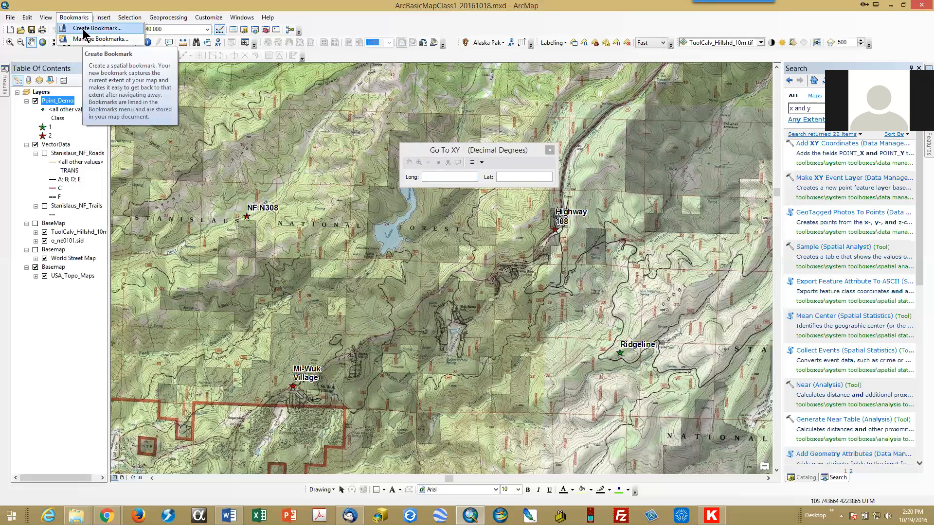
left_click(84, 29)
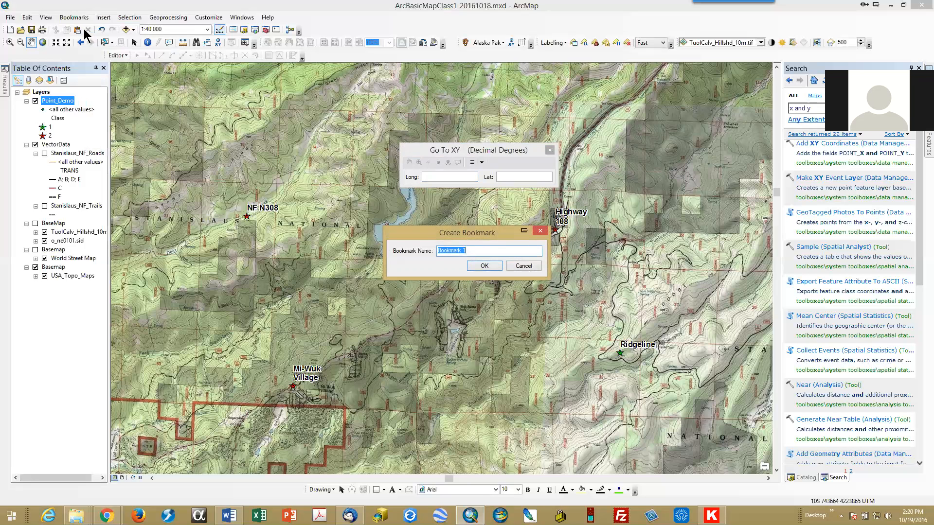
type("Lyons Resevoir 40K")
left_click(484, 266)
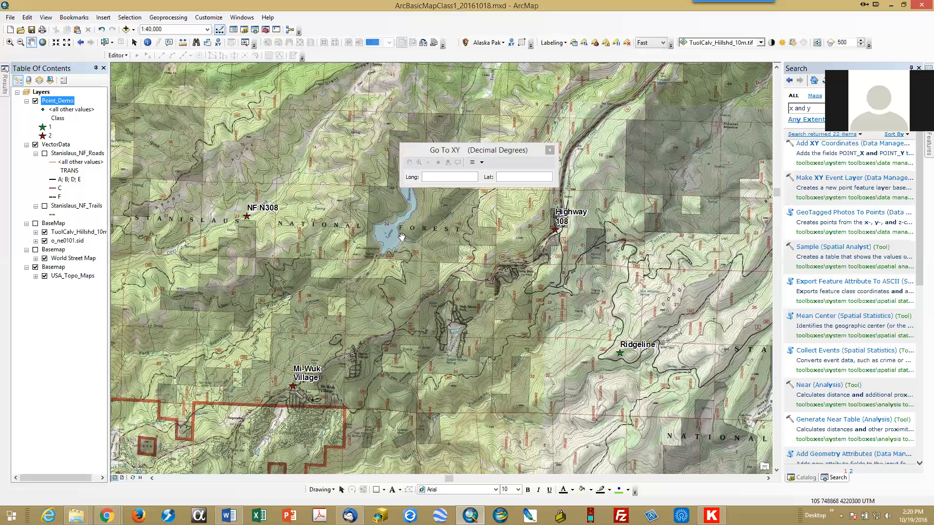
Step: Enter longitude -120.166 and latitude 38.098 in Go To XY
left_click(435, 177)
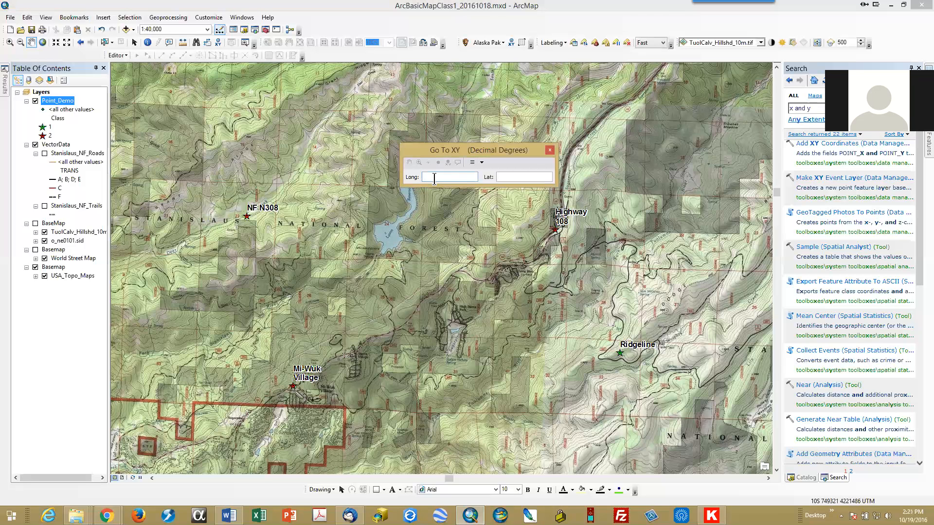
type("-120.166")
key("Tab")
type("38.098")
left_click_drag(500, 152, 603, 136)
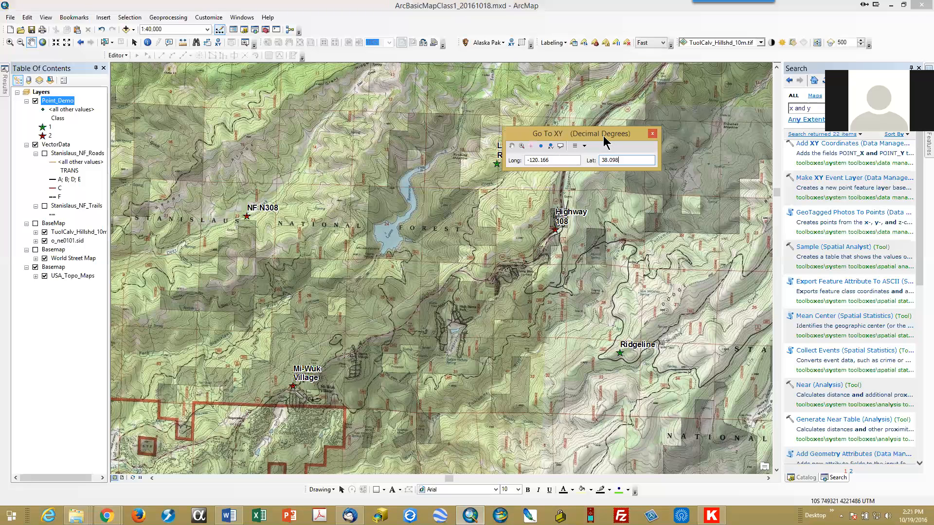
Step: Flash the entered location and add a labeled point there
left_click(532, 150)
left_click(531, 149)
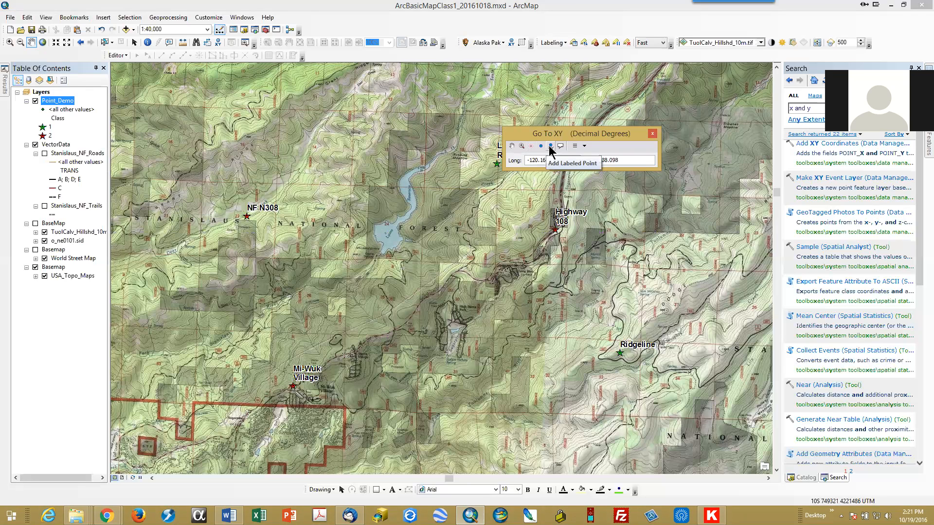
left_click(550, 147)
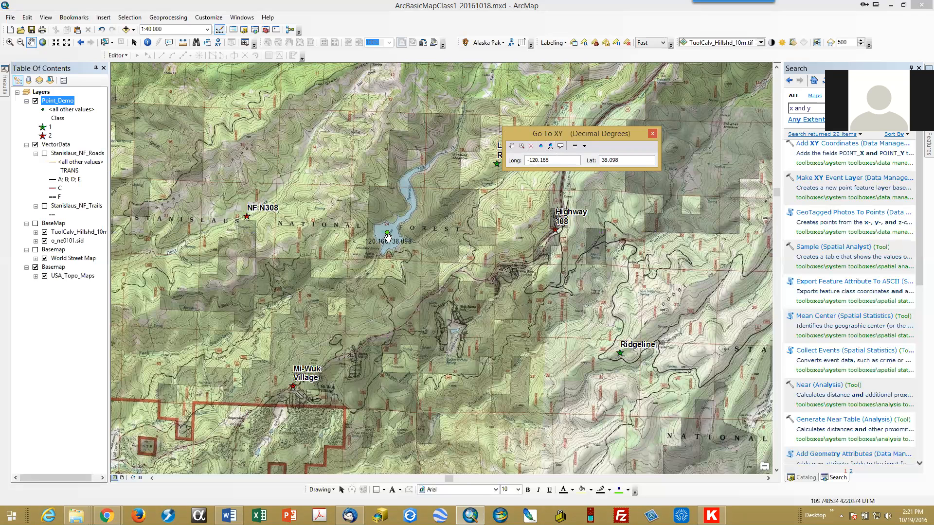
Step: Select the labeled point graphic, move it to another spot, and drag it back to the lake
left_click_drag(387, 237, 441, 268)
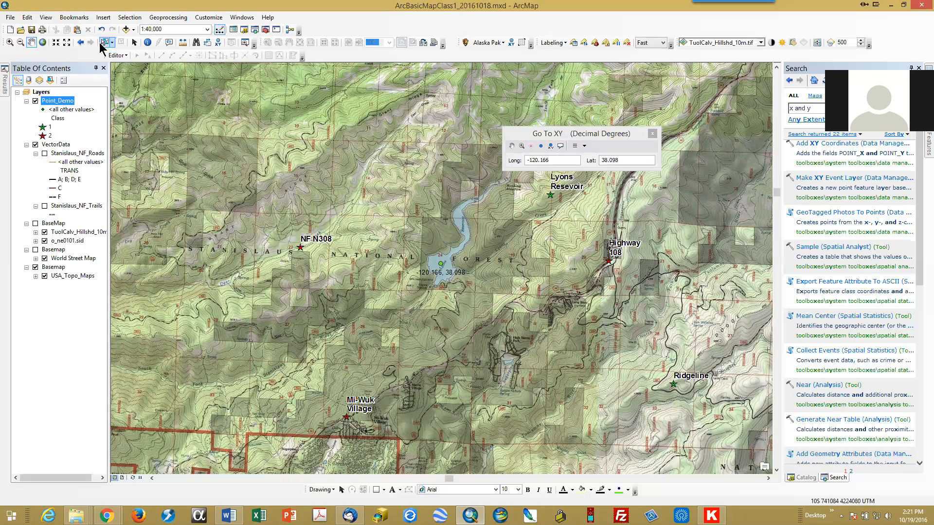
left_click(134, 44)
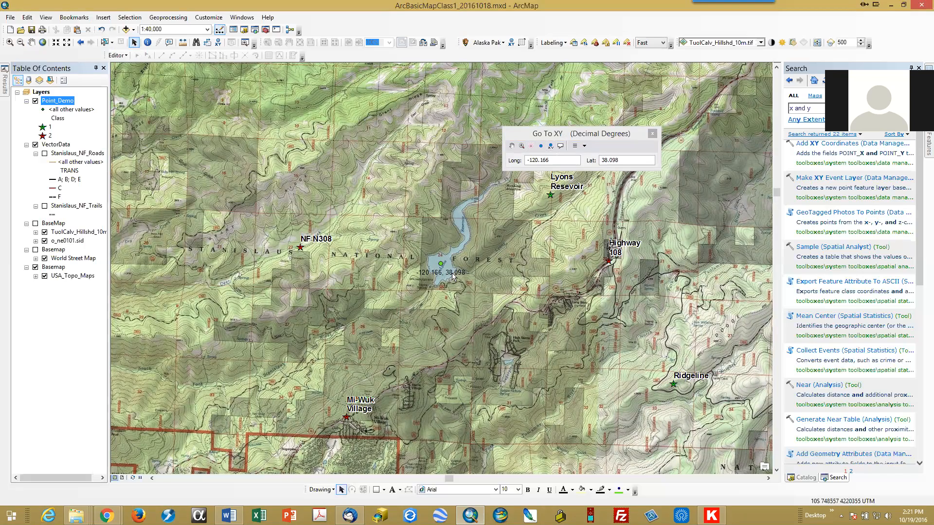
left_click(442, 270)
left_click_drag(439, 270, 319, 235)
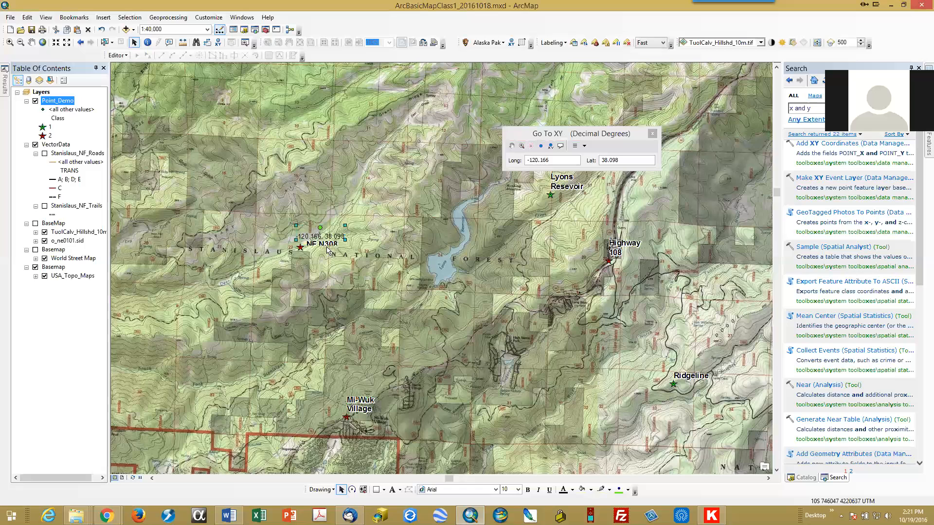
left_click_drag(403, 266, 439, 274)
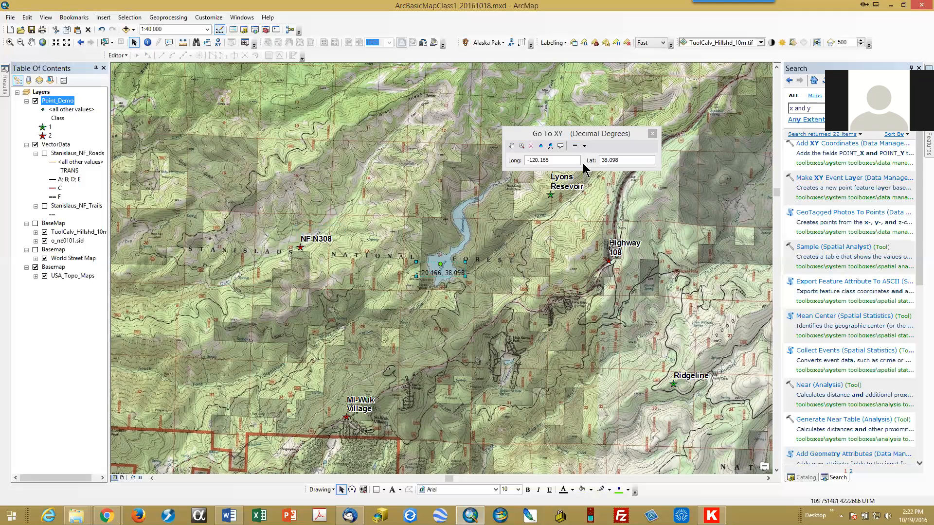
left_click(494, 241)
Step: Switch Go To XY units to Degrees Minutes Seconds and enter longitude -120 9 43.46 and latitude 38 6 27.712
left_click(584, 146)
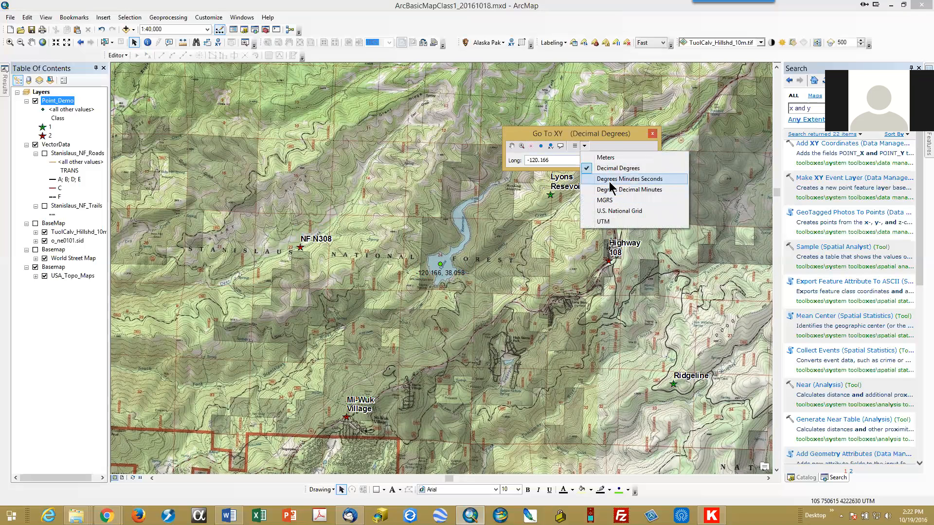
left_click(610, 183)
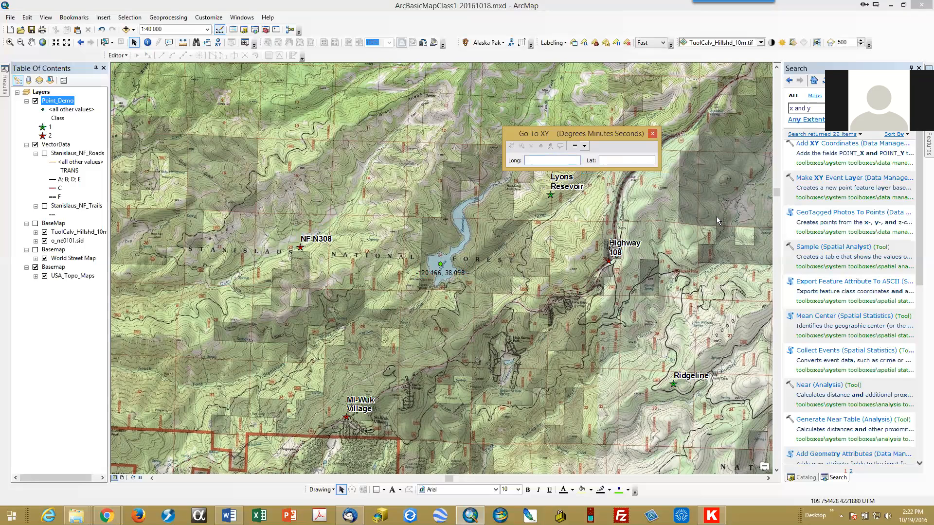
type("12")
key("BackSpace")
key("BackSpace")
type("-120")
type("9 43.4638 6 27.")
type("712")
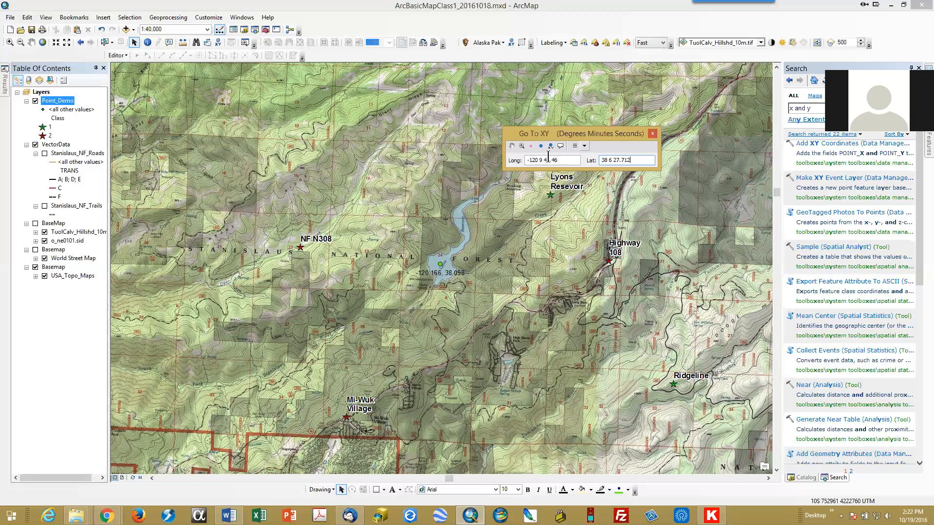
Step: Flash the degrees-minutes-seconds location and add a labeled point at it
left_click(531, 148)
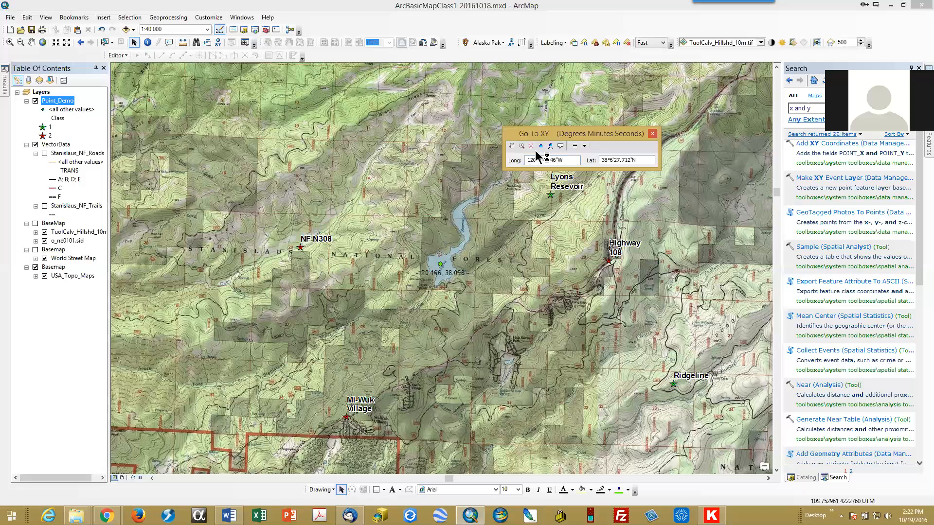
left_click(551, 146)
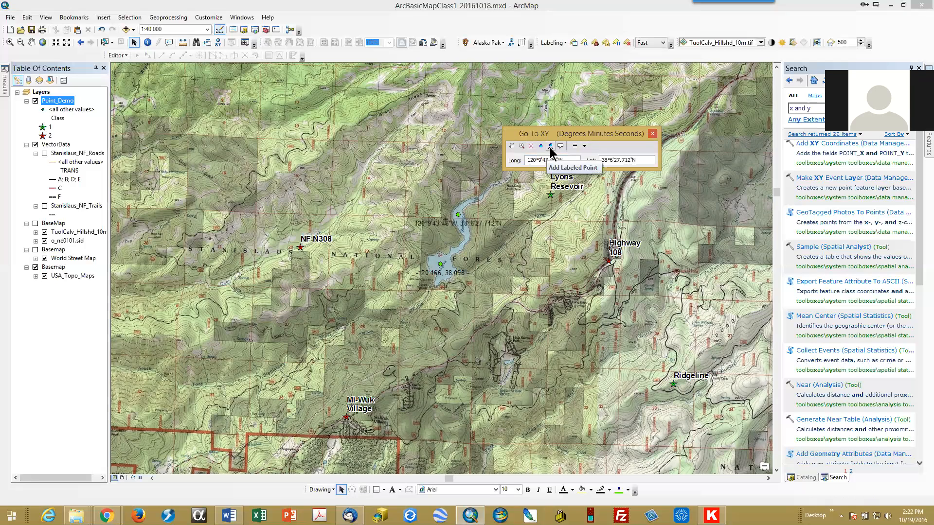
left_click(584, 146)
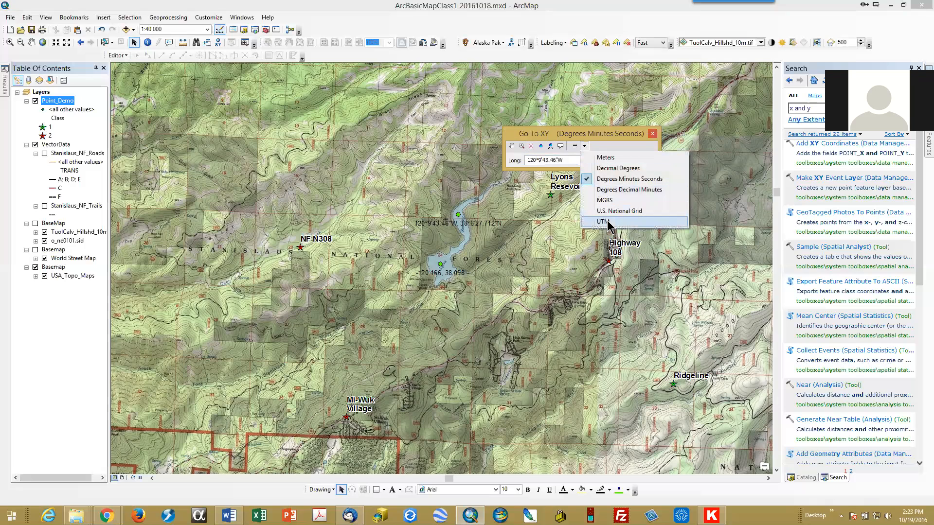
left_click(603, 222)
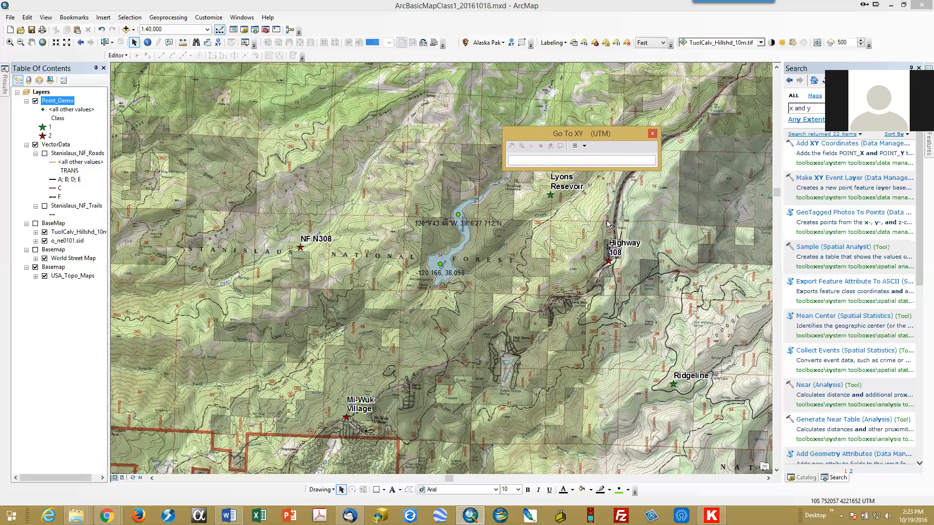
left_click(533, 158)
type("10")
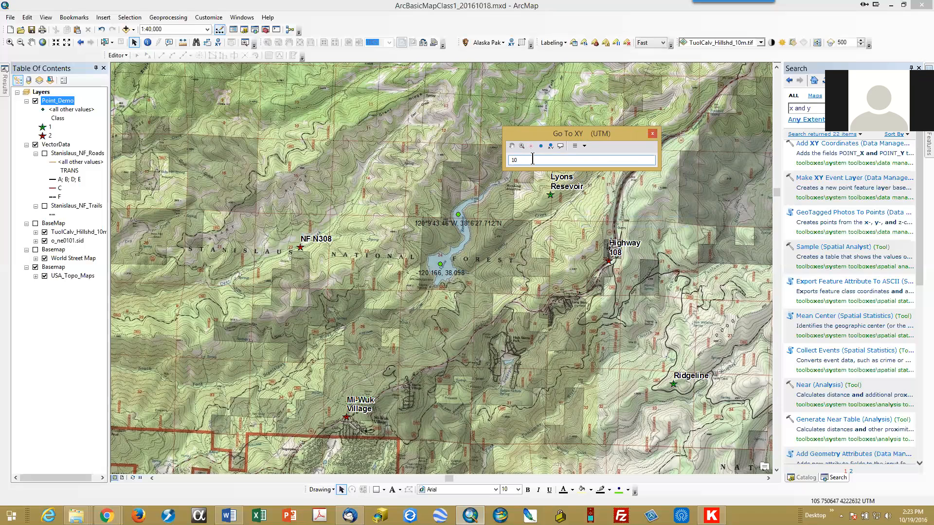
type("S 729129 4212468")
Step: Pan to the UTM location and add a labeled point at it near Columbia College
left_click(512, 146)
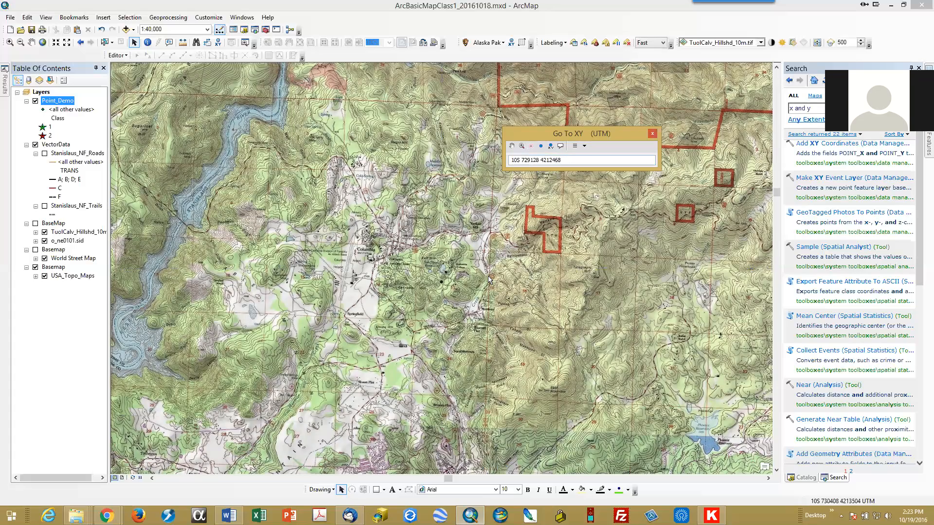
scroll(434, 273, "down", 2)
scroll(433, 271, "up", 9)
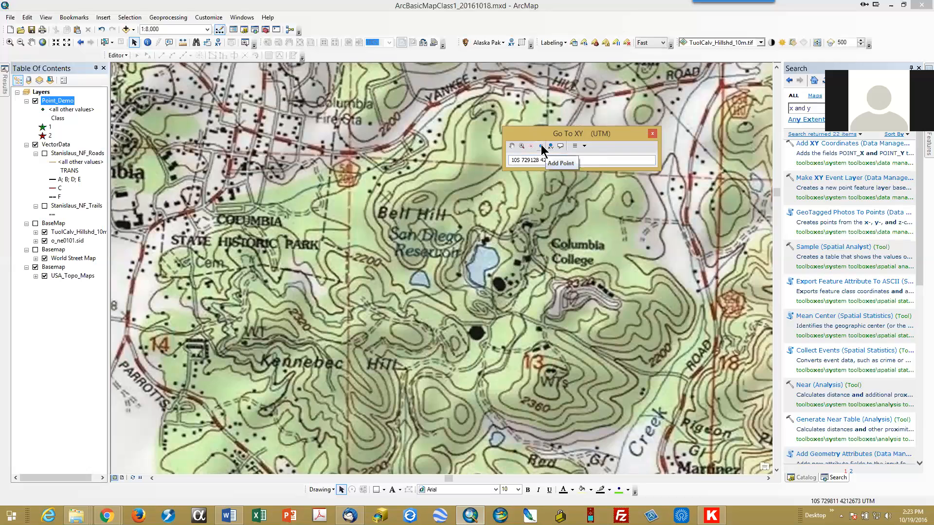
left_click(541, 147)
left_click(560, 146)
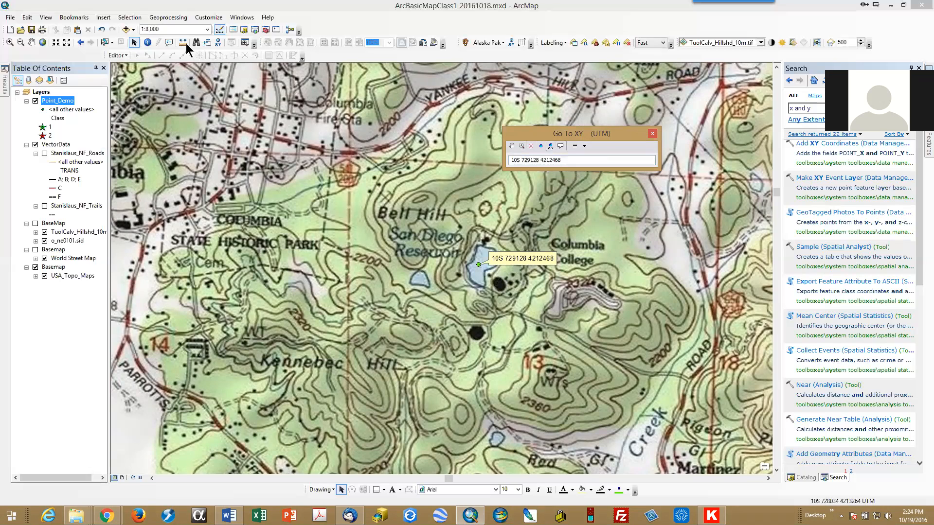
Step: Return to the Lyons Resevoir 40K bookmark view
left_click(31, 30)
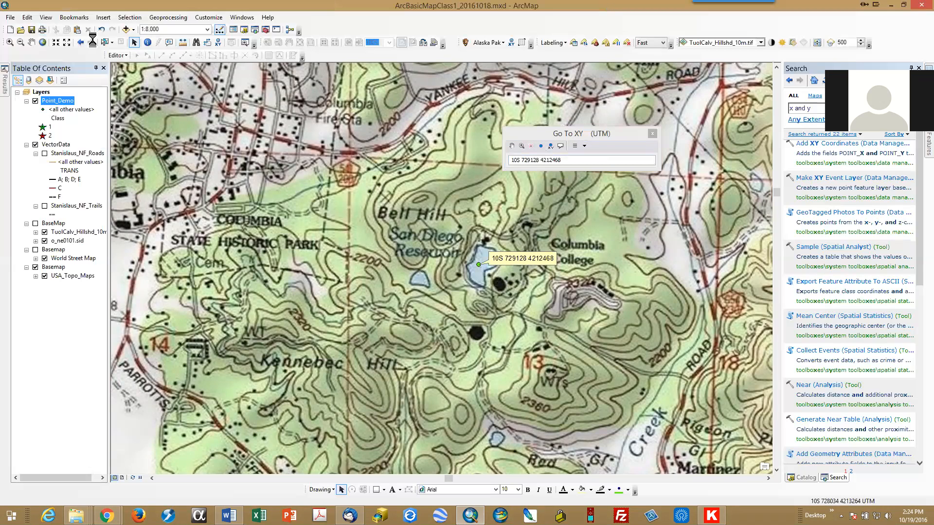
left_click(76, 18)
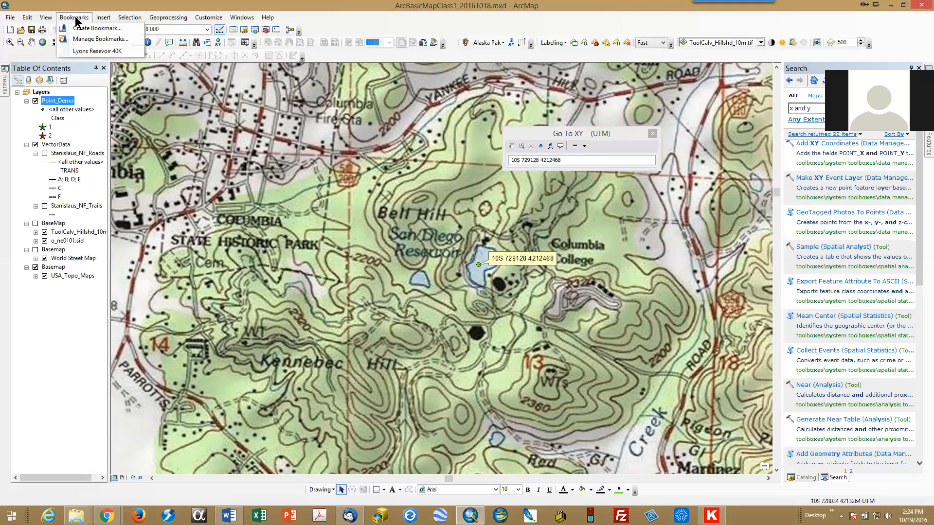
left_click(90, 51)
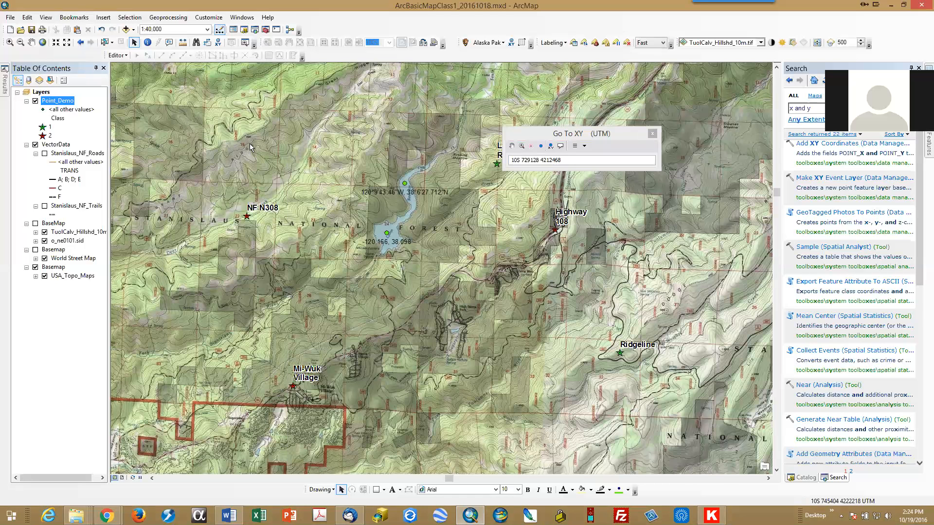
Step: Start editing features on the Point_Demo layer
right_click(67, 102)
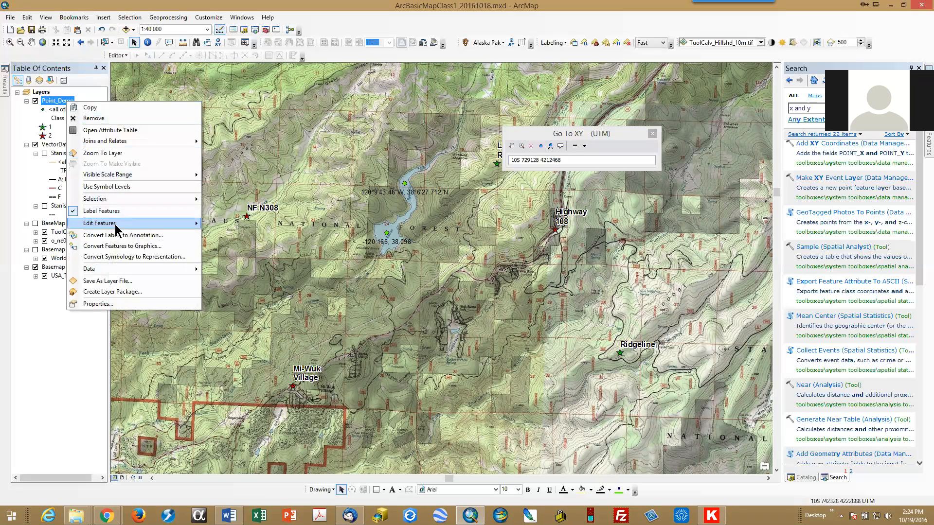
mouse_move(115, 223)
left_click(224, 228)
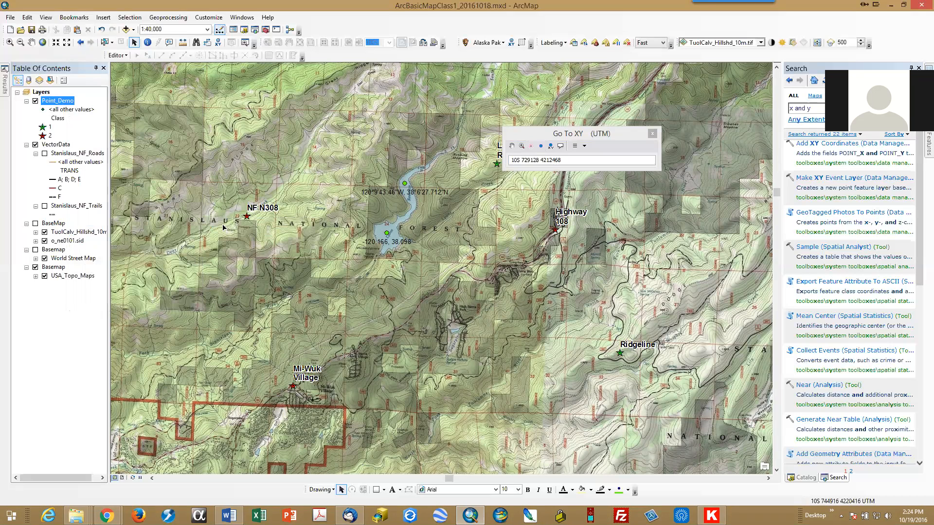
Step: Close the Go To XY window and choose the Point_Demo template for creating features
left_click(652, 135)
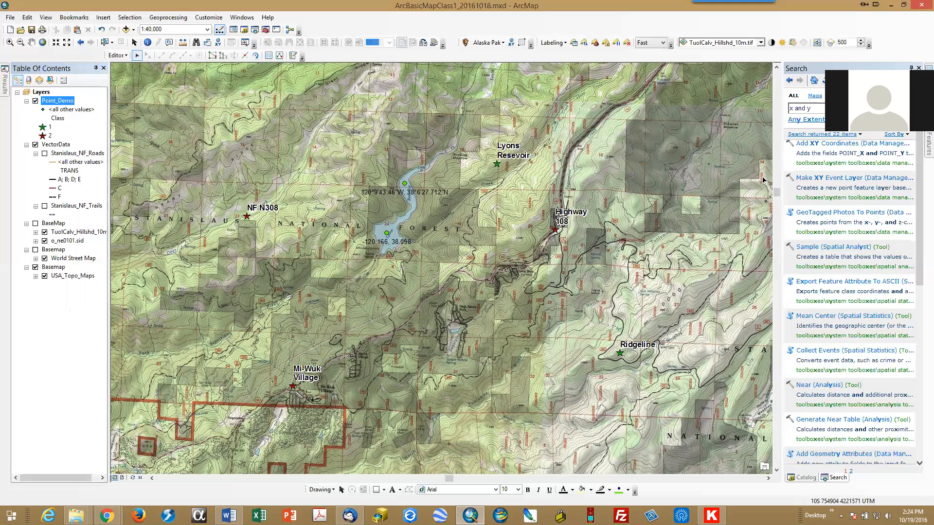
left_click(911, 68)
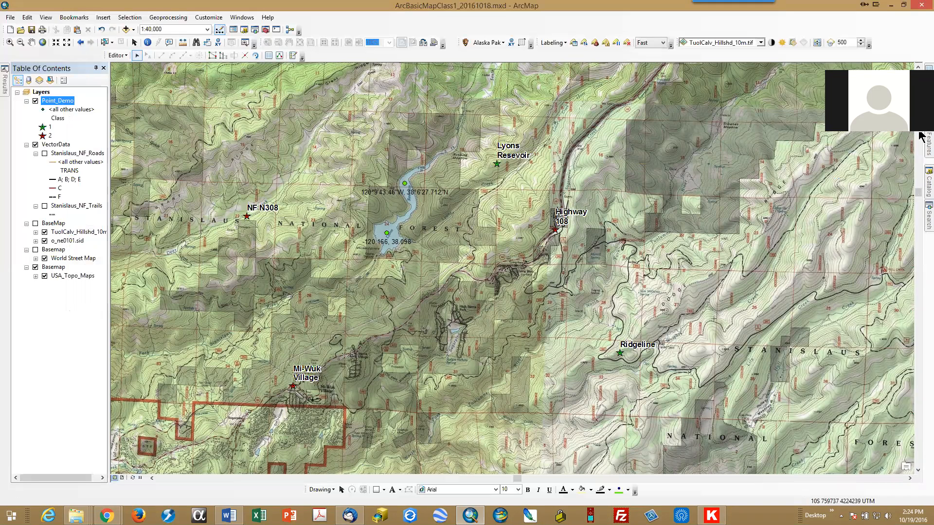
mouse_move(922, 137)
left_click(911, 68)
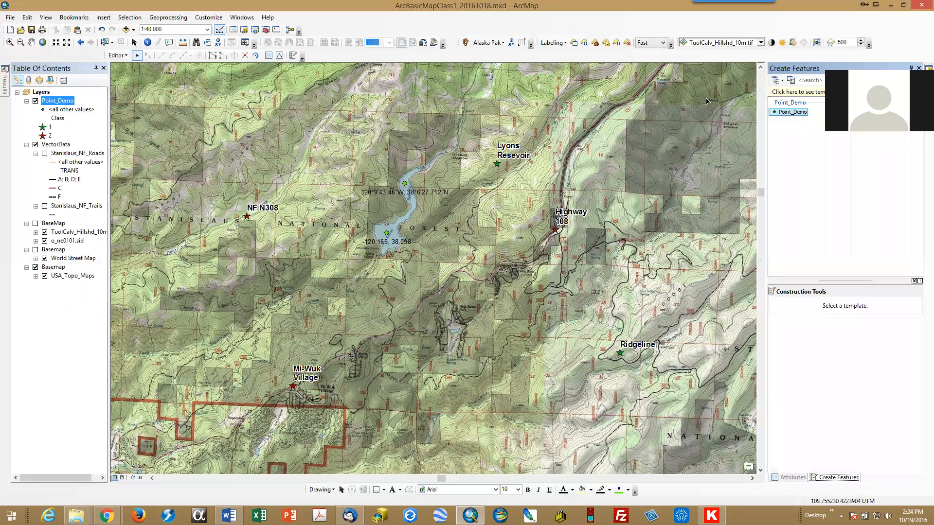
left_click(783, 113)
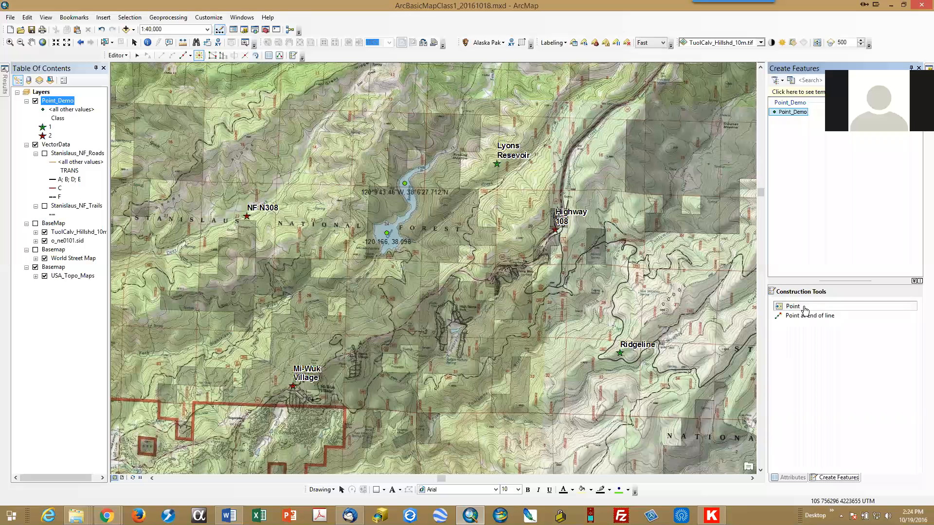
Step: Pick the Point construction tool and open Absolute X, Y entry with units set to Decimal Degrees
right_click(617, 247)
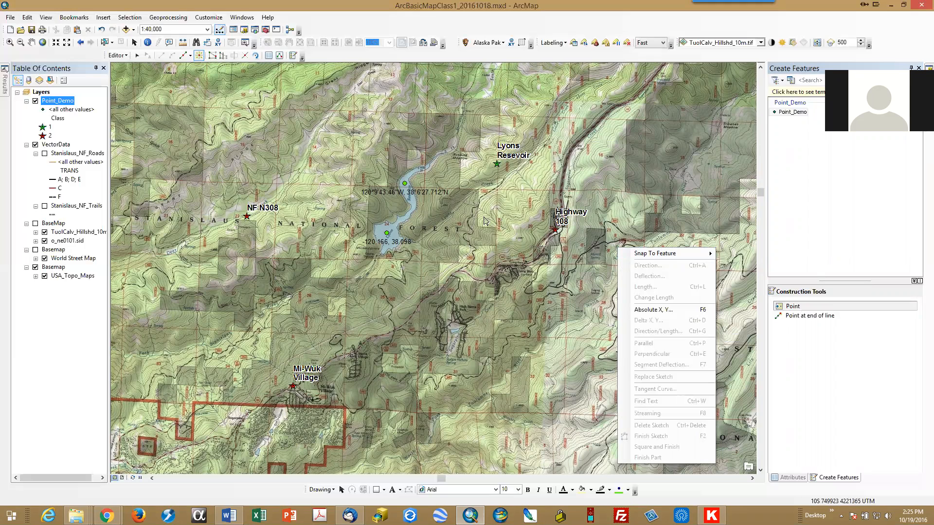
left_click(803, 308)
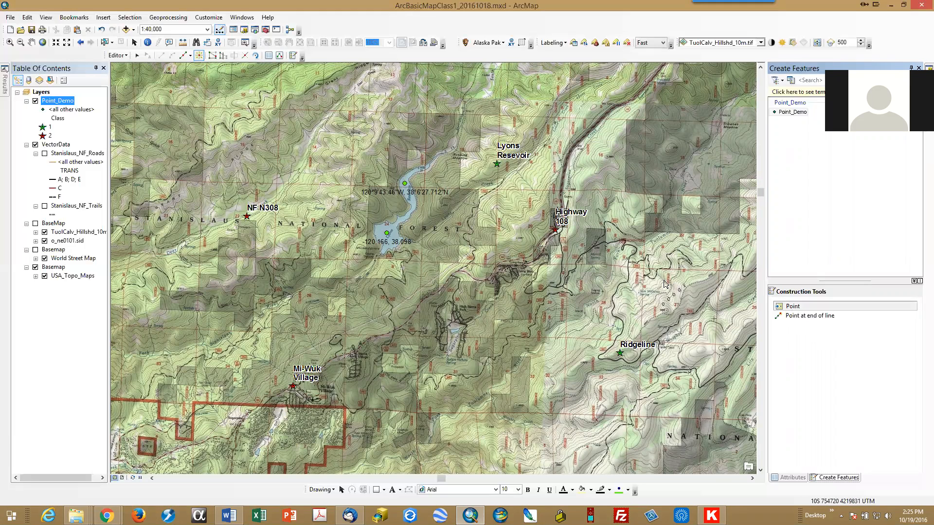
right_click(632, 273)
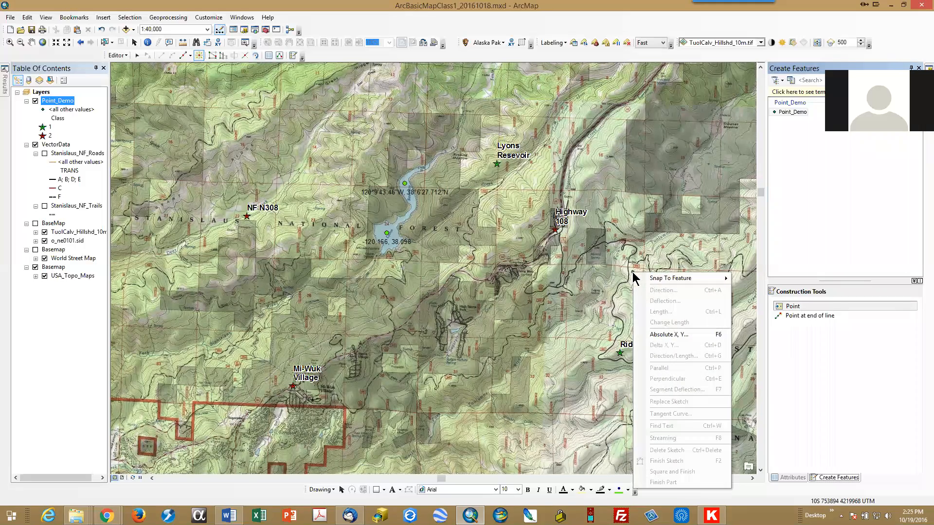
left_click(673, 334)
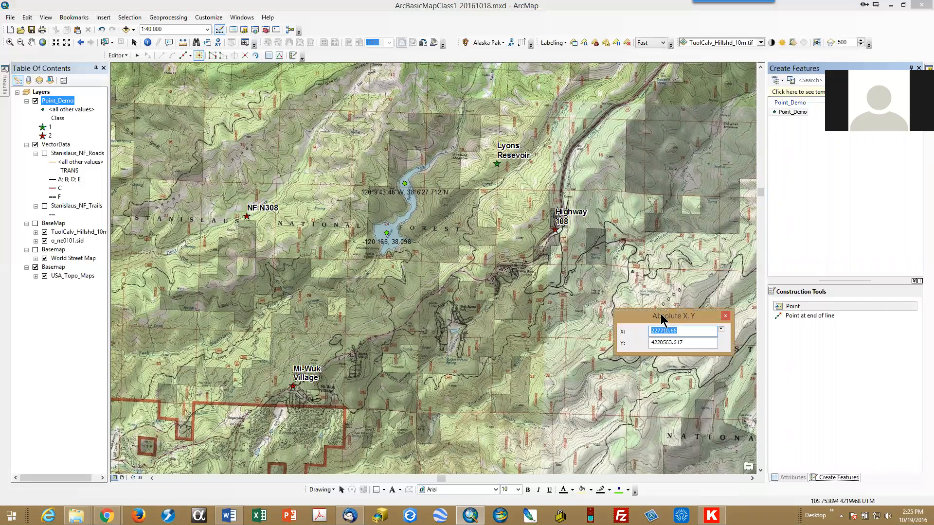
left_click_drag(660, 316, 443, 273)
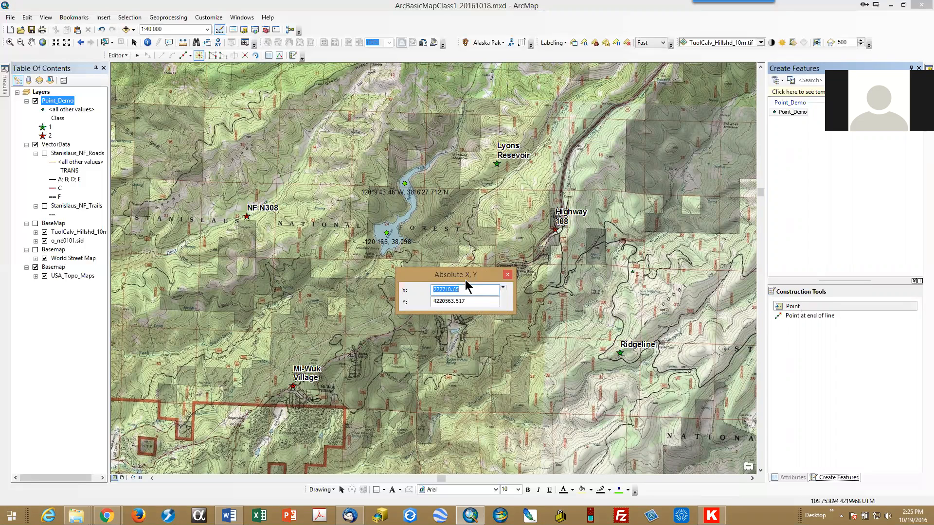
left_click(503, 289)
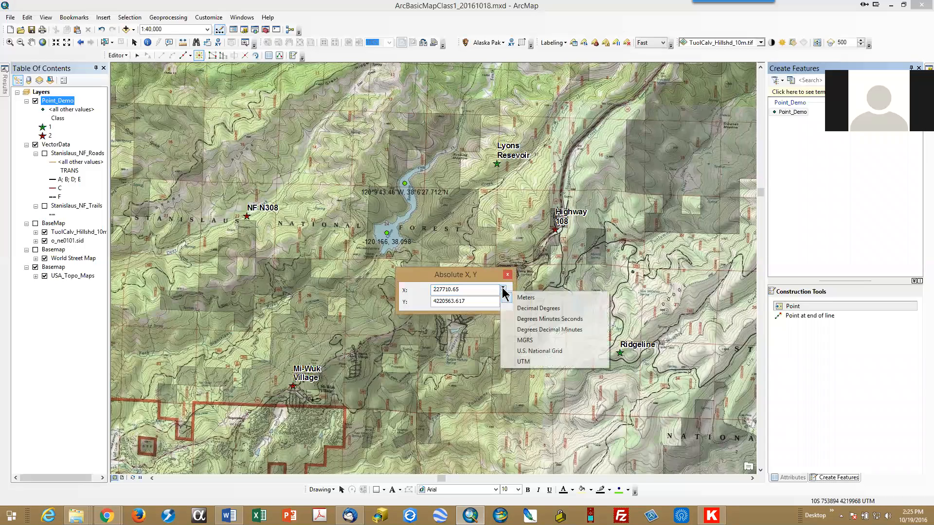
left_click(520, 310)
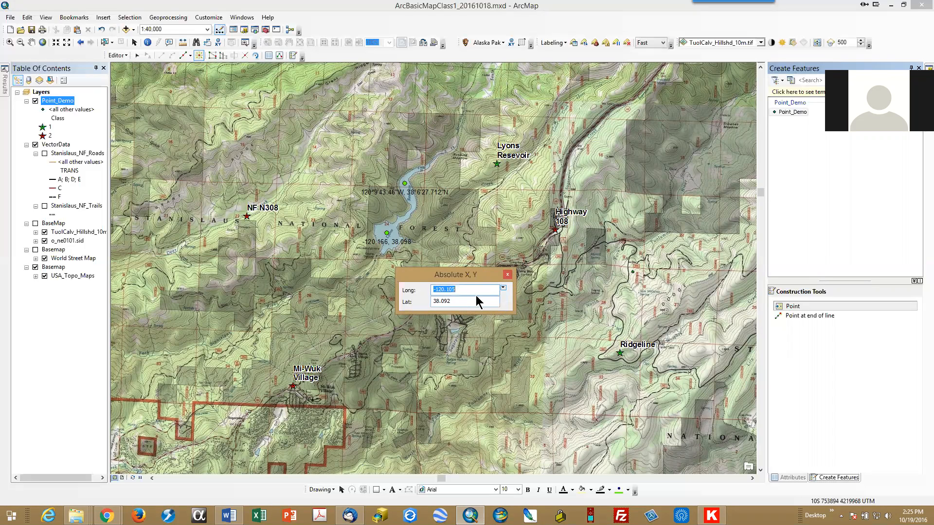
Step: Create a point at longitude -120.166, latitude 38.098
left_click(475, 290)
key("BackSpace")
key("BackSpace")
type("66")
left_click(471, 300)
type("09")
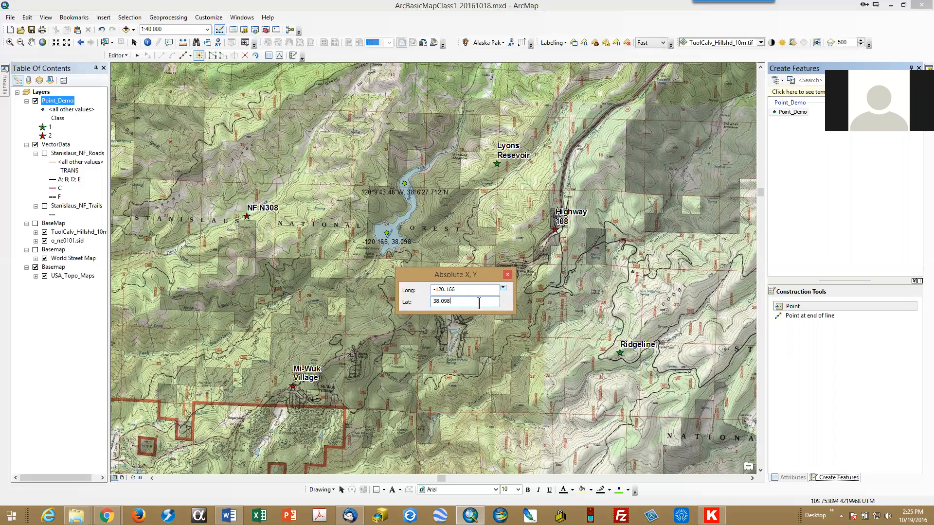
key("Return")
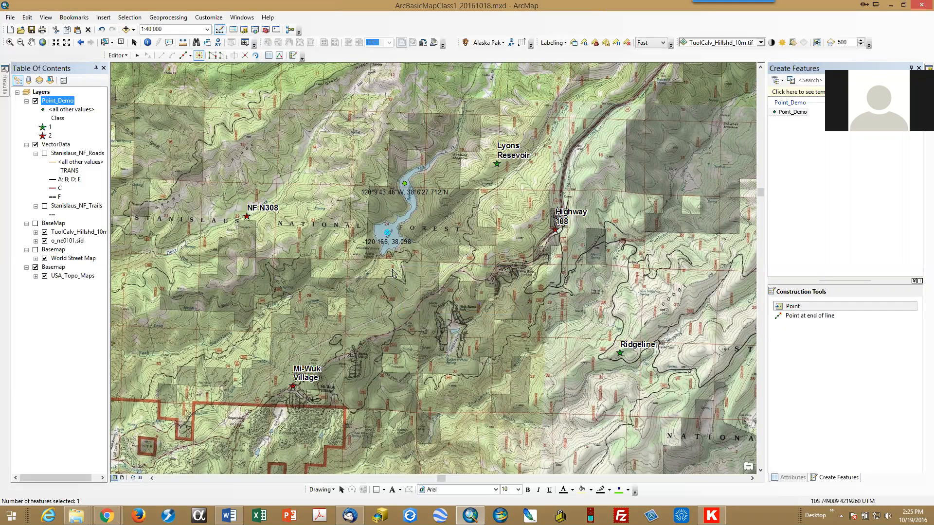
Step: Set the new point's Label to Lyons Resevoir 2 and its Class to 1
left_click(789, 478)
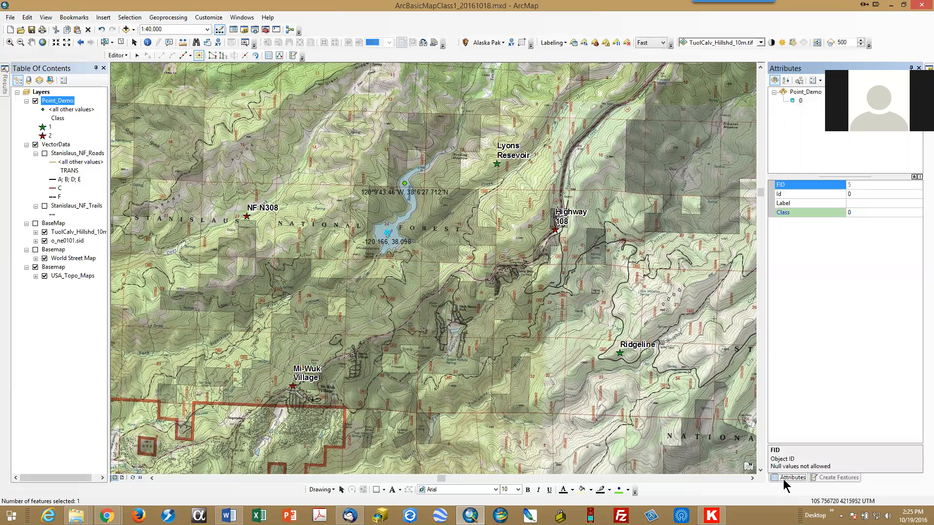
left_click(860, 203)
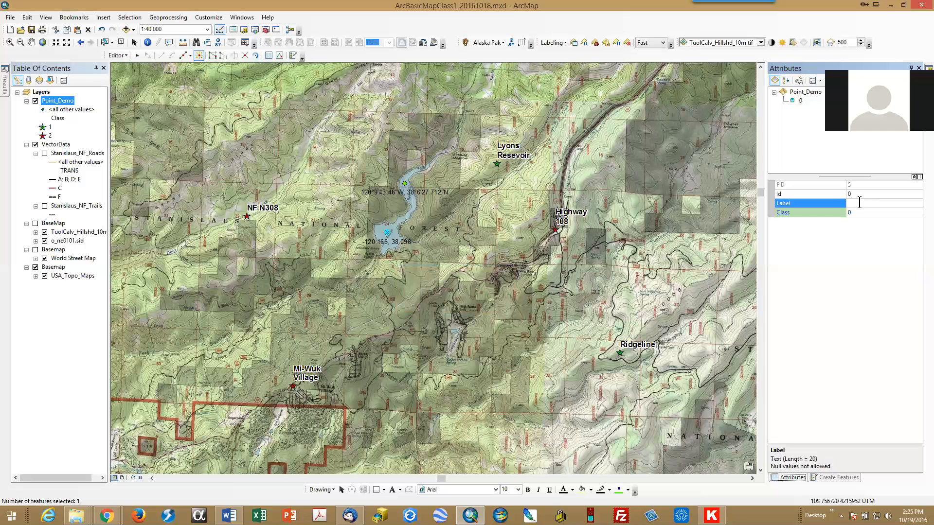
type("Lyons Resevoir 2")
left_click(862, 212)
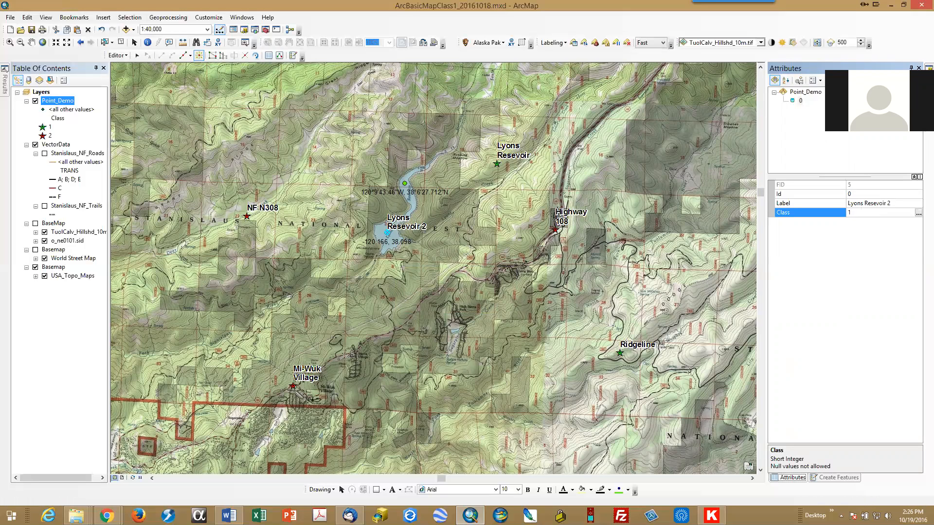
key("Return")
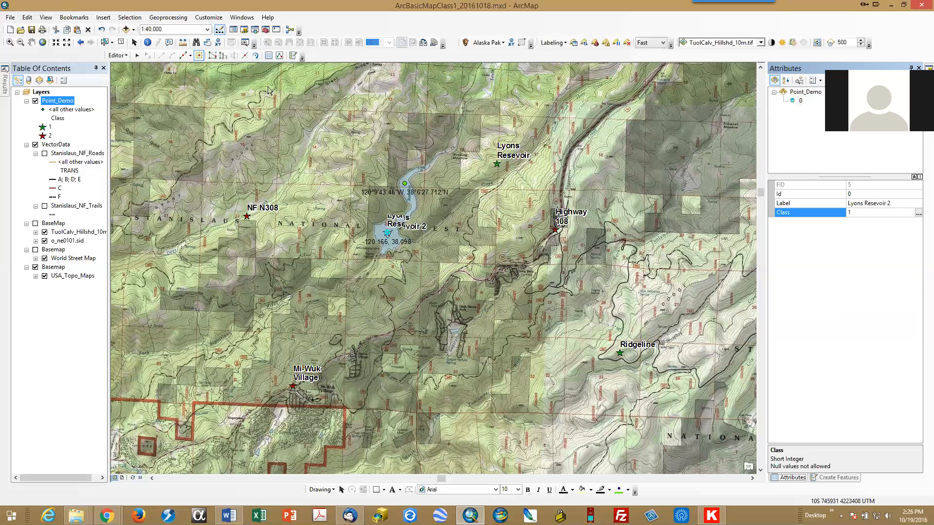
Step: Zoom in on the Lyons Resevoir 2 point and place extra points on and around it
left_click(122, 42)
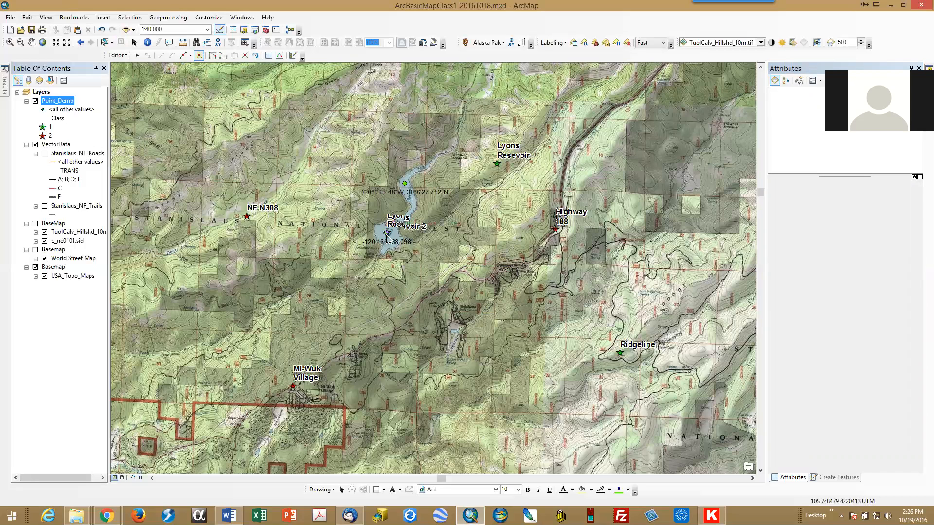
scroll(388, 237, "down", 2)
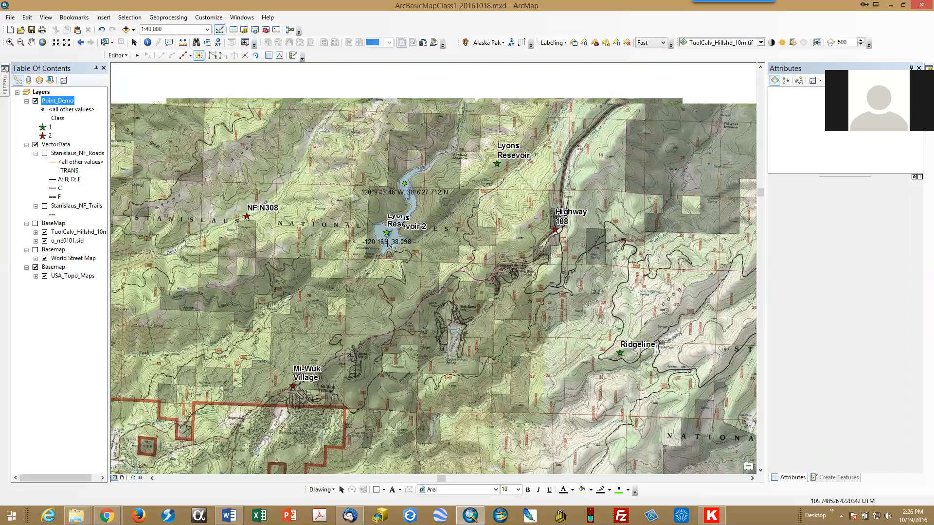
scroll(389, 242, "down", 3)
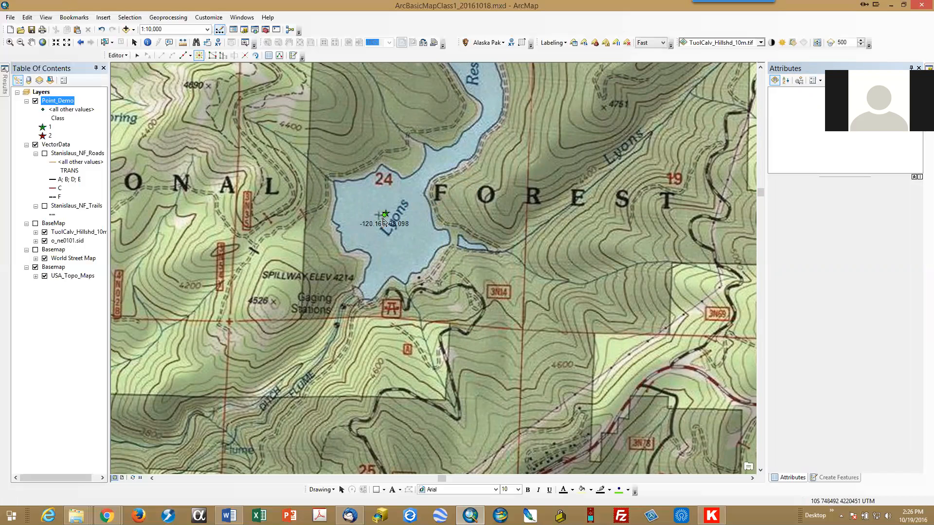
left_click(384, 218)
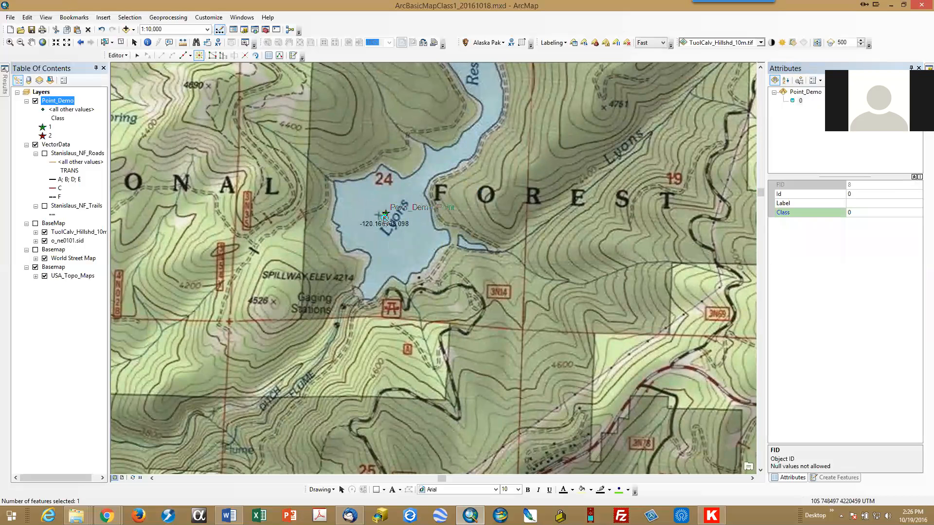
left_click(385, 220)
left_click(385, 218)
left_click(362, 235)
left_click(398, 149)
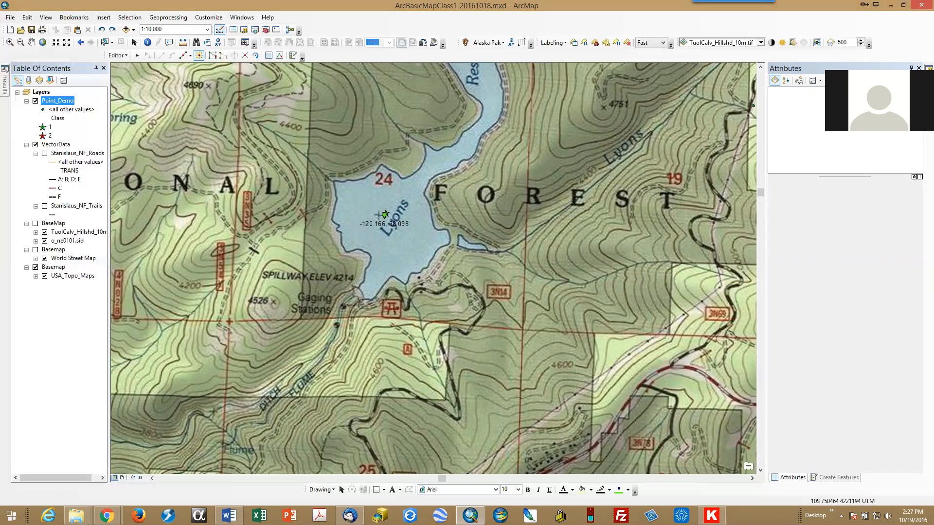
left_click(834, 478)
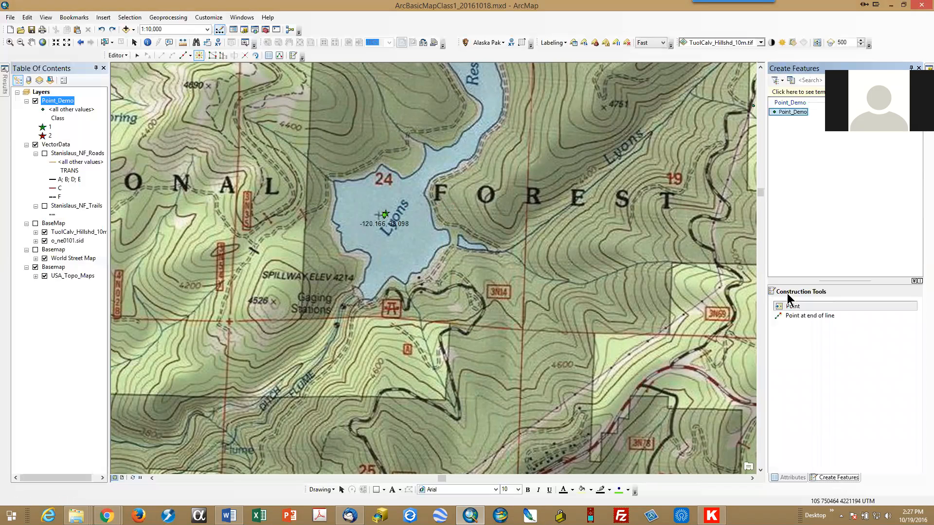
left_click(796, 308)
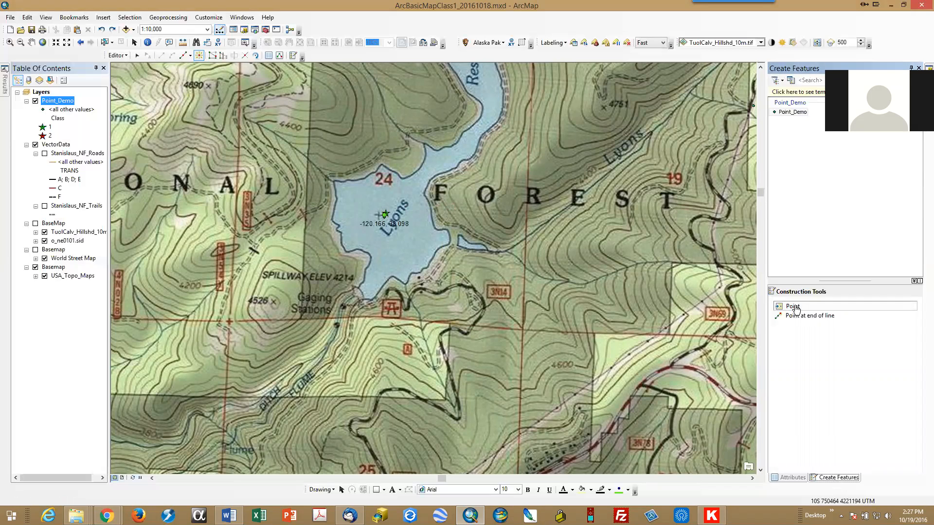
right_click(495, 275)
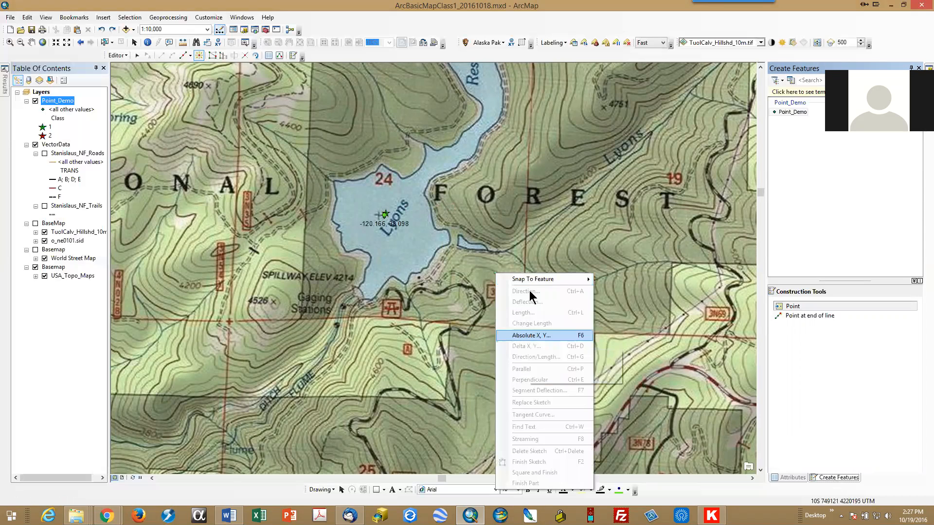
left_click(624, 2)
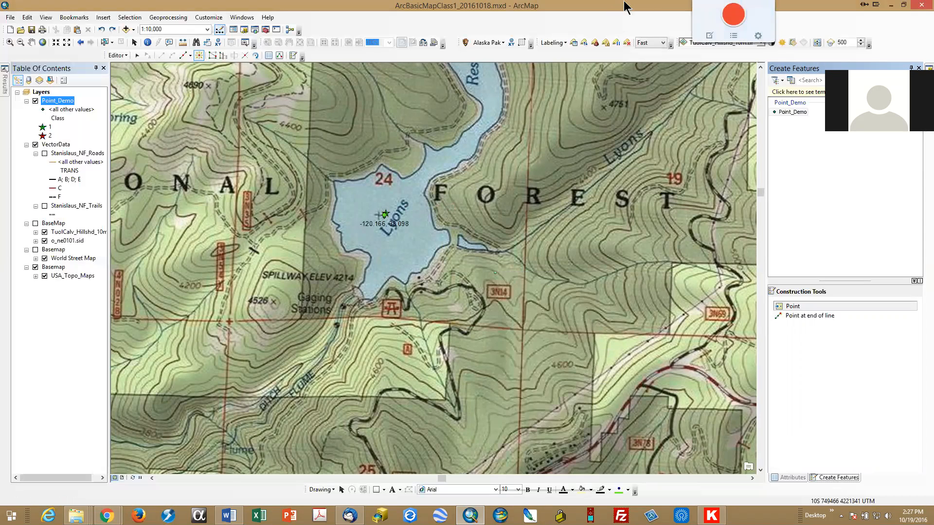
Step: Stop editing and save the edits
left_click(127, 55)
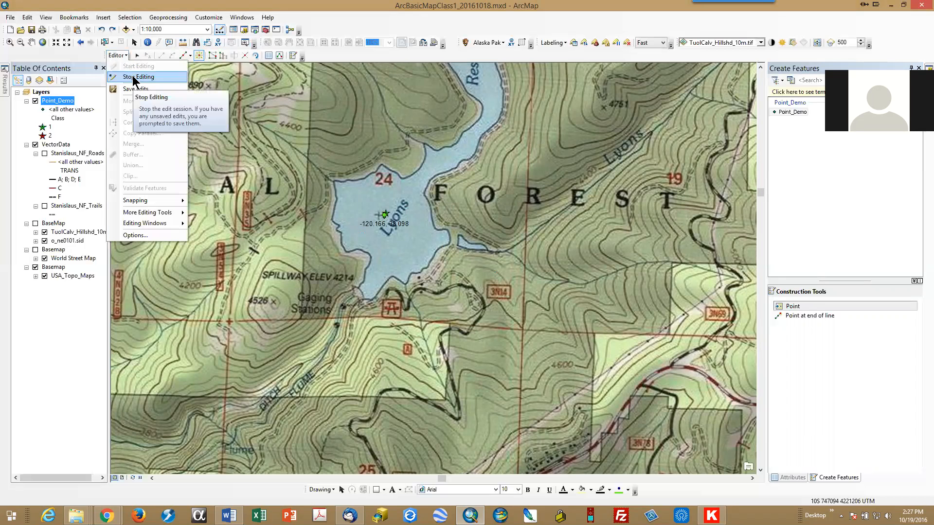
left_click(132, 77)
left_click(430, 287)
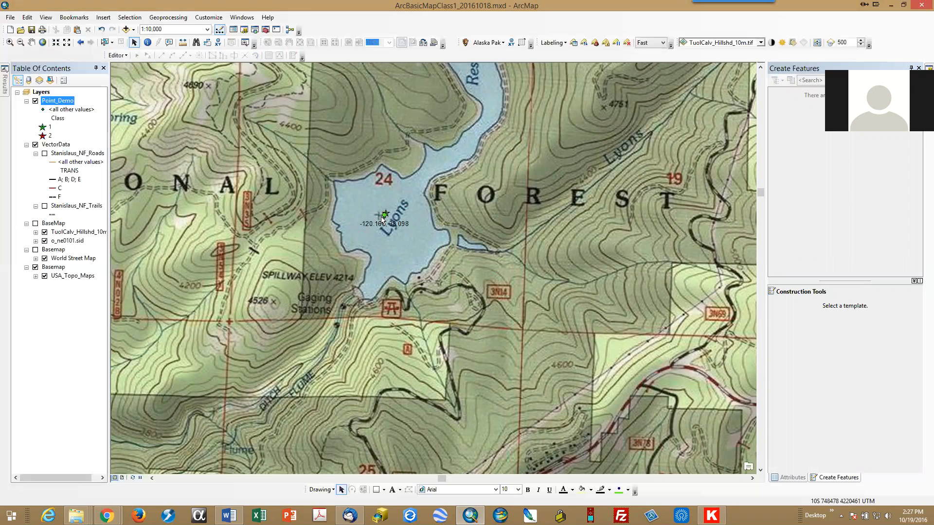
Step: Move the -120.166, 38.098 coordinate text below the reservoir point
left_click_drag(382, 222, 368, 237)
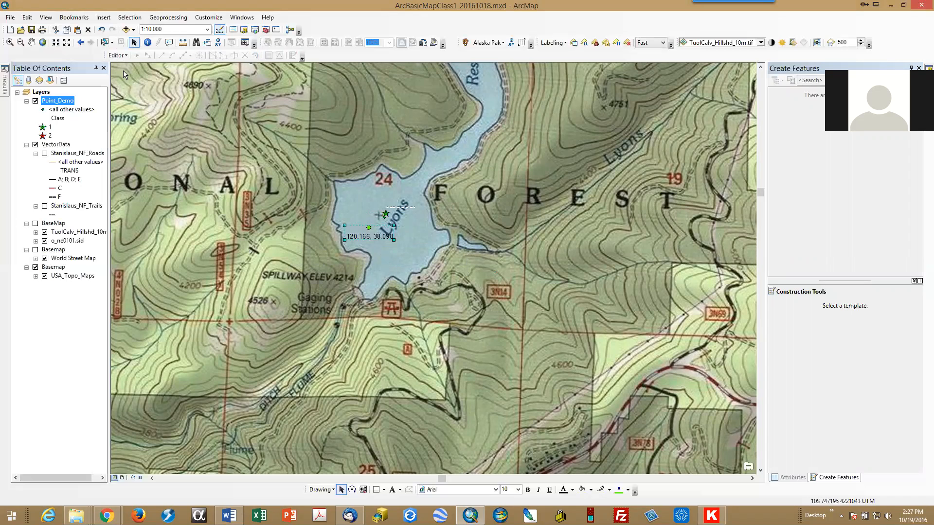
left_click(288, 203)
left_click(912, 67)
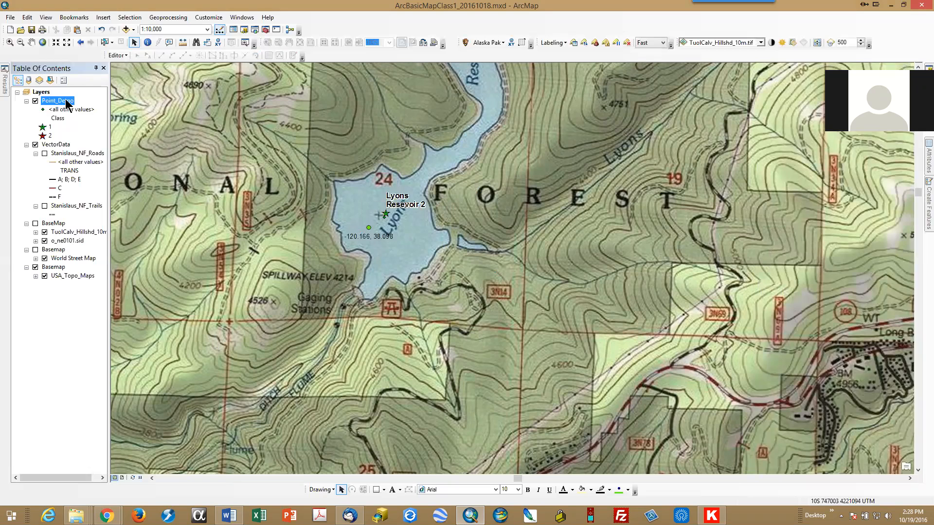
Step: Open the Point_Demo attribute table and move it over the map
right_click(67, 102)
left_click(84, 128)
left_click_drag(933, 131, 369, 193)
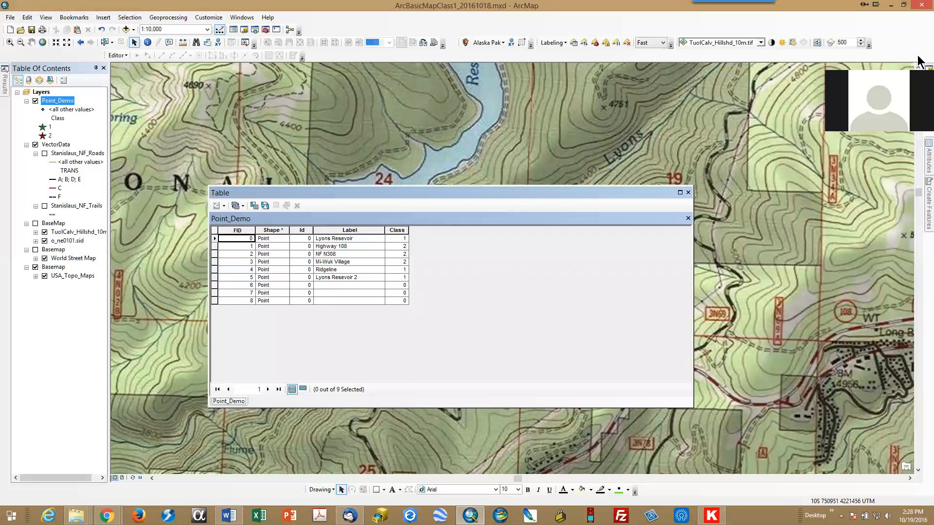
Step: Open the Add XY Coordinates tool from the x and y search results
left_click(929, 115)
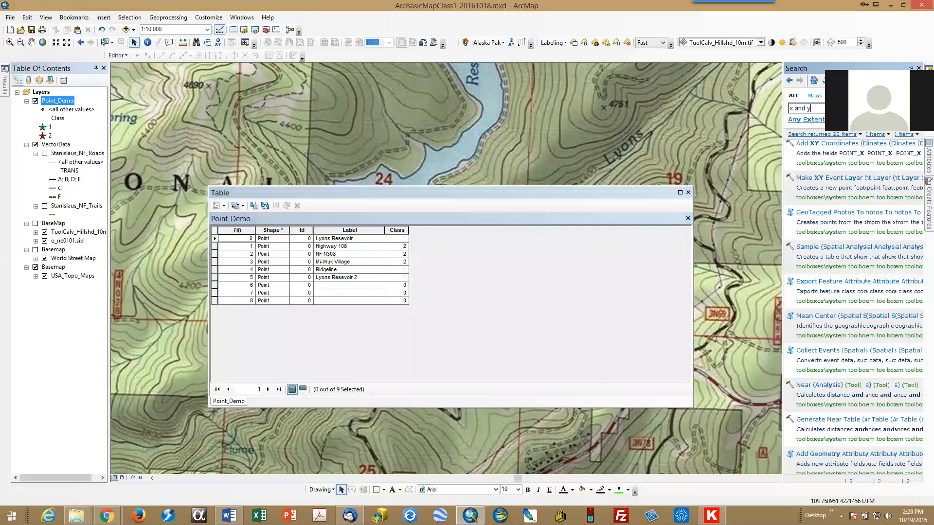
left_click(911, 67)
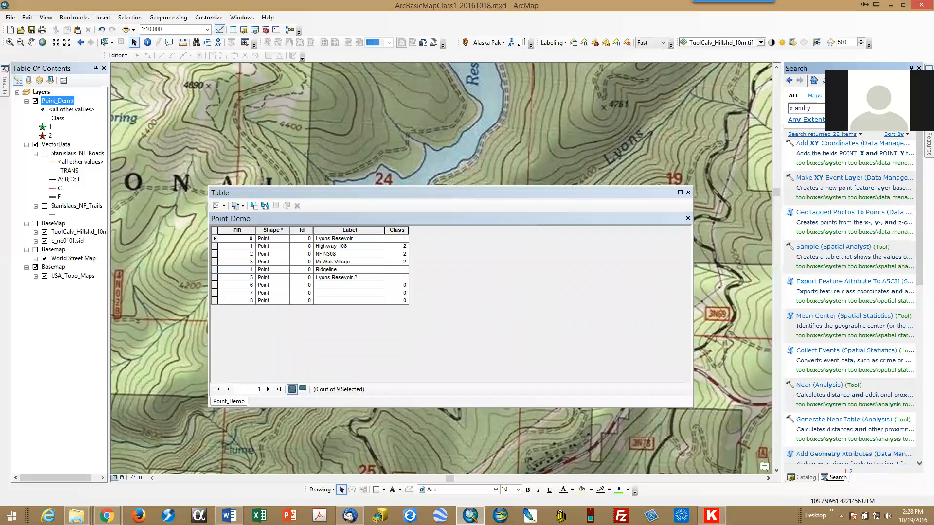
left_click(816, 112)
triple_click(813, 113)
left_click(817, 108)
left_click(826, 146)
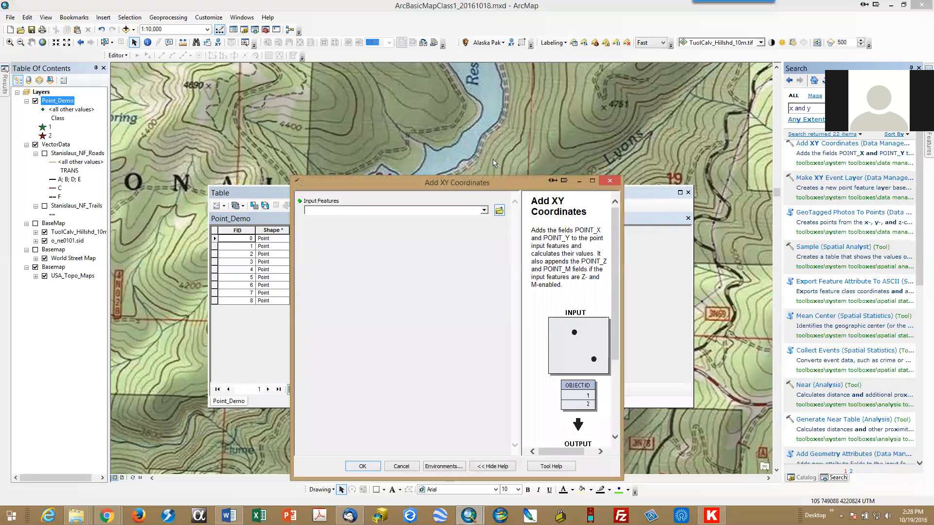
Step: Move the Add XY Coordinates dialog and read through its help description
left_click_drag(493, 186, 393, 100)
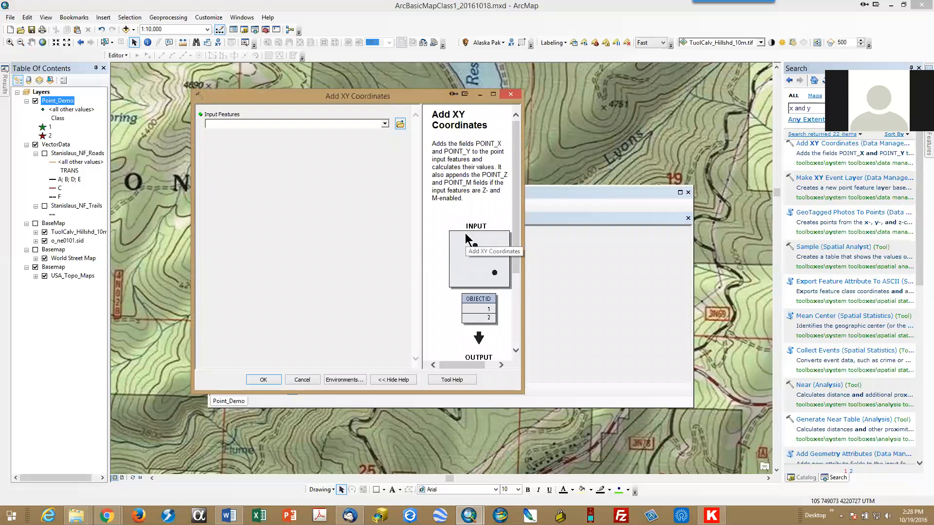
scroll(465, 233, "down", 2)
scroll(466, 240, "down", 2)
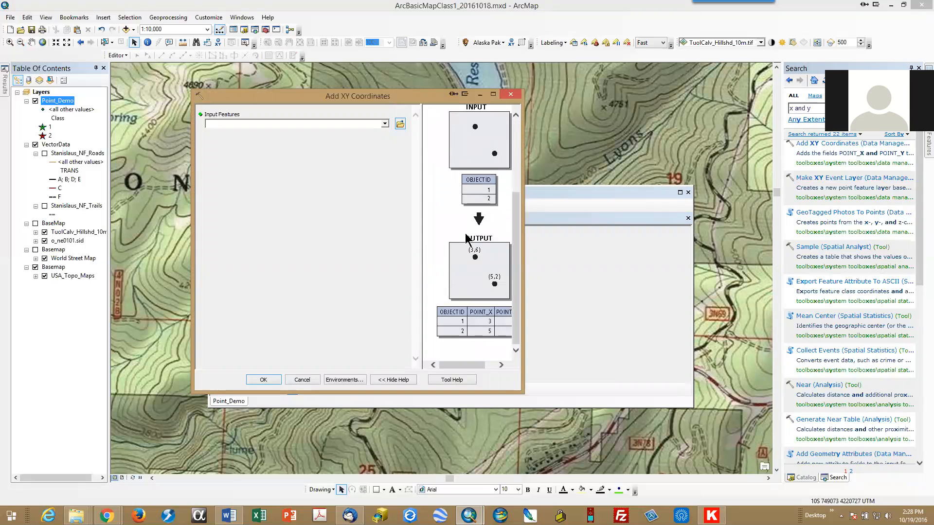
Step: Run Add XY Coordinates with Point_Demo as the input features
mouse_move(447, 364)
left_mouse_down()
mouse_move(465, 364)
mouse_move(448, 366)
left_mouse_up()
left_click_drag(384, 99, 753, 74)
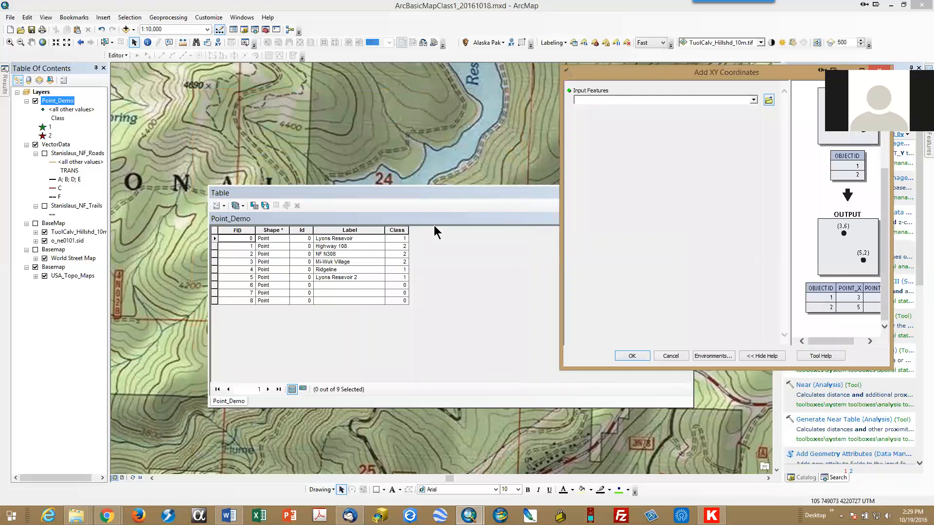
left_click(753, 100)
left_click(615, 111)
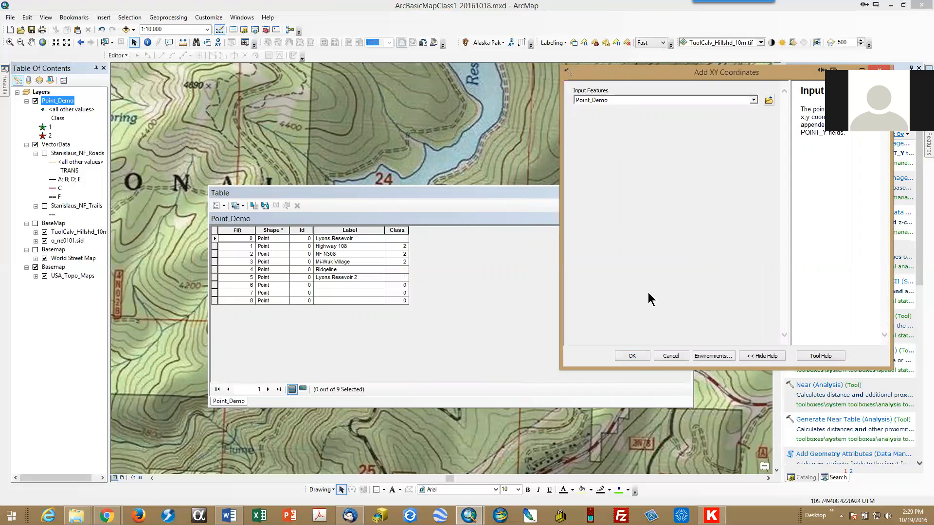
left_click(632, 357)
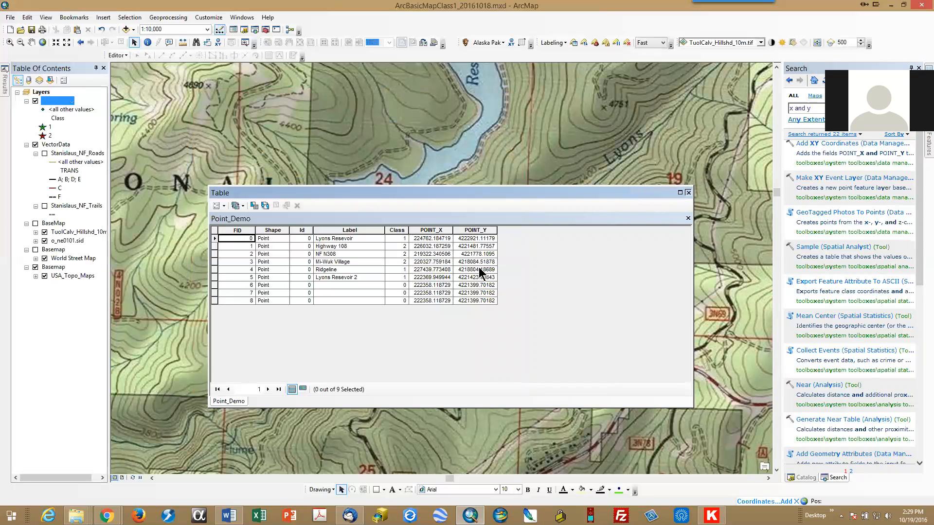
Step: Open the Point_Demo attribute table to check the new POINT_X and POINT_Y fields, then close it
right_click(59, 104)
left_click(81, 131)
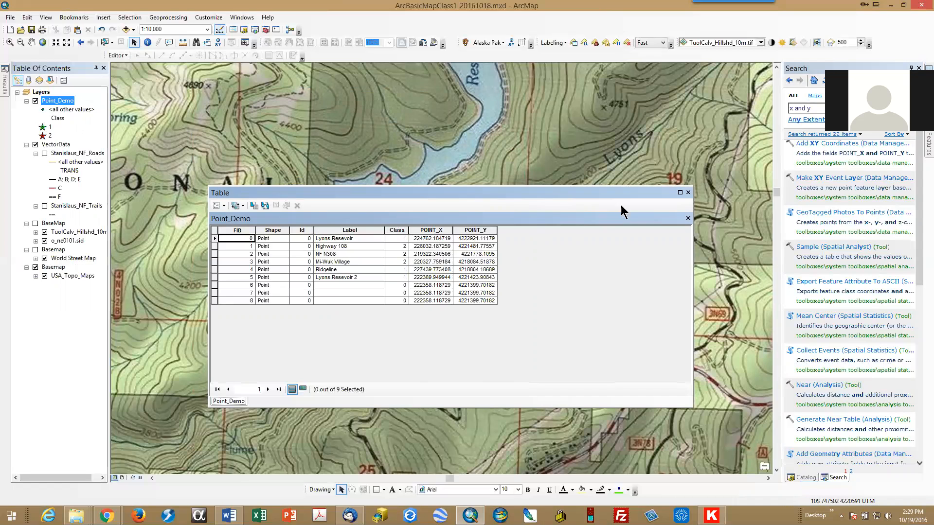
left_click(687, 192)
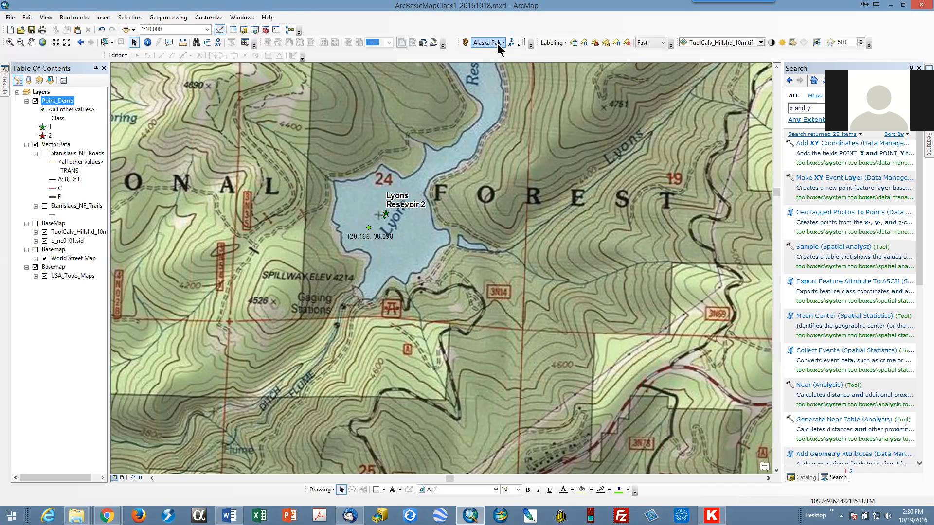
Step: With the Alaska Pak Add XY Coordinates command, add Degrees Decimal Minutes (formatted) coordinates to Point_Demo as Lon_DDM and Lat_DDM
right_click(547, 51)
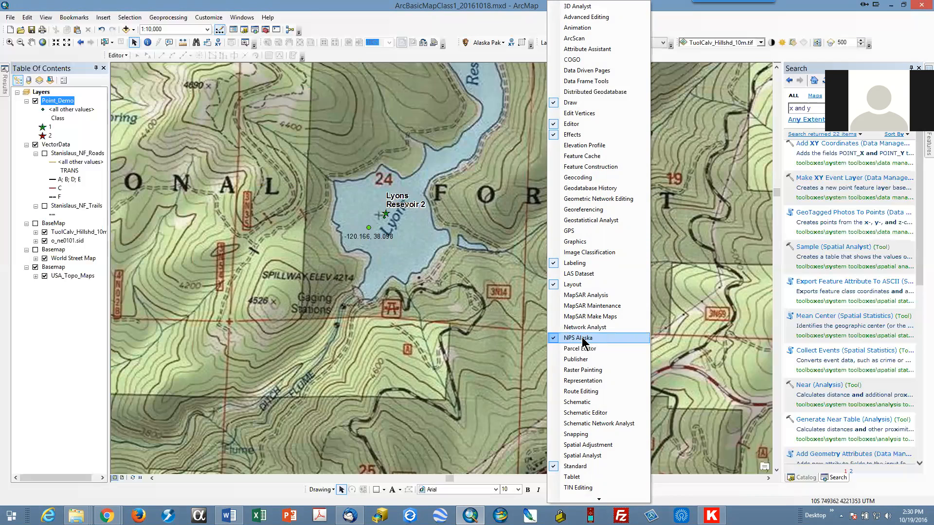
left_click(495, 50)
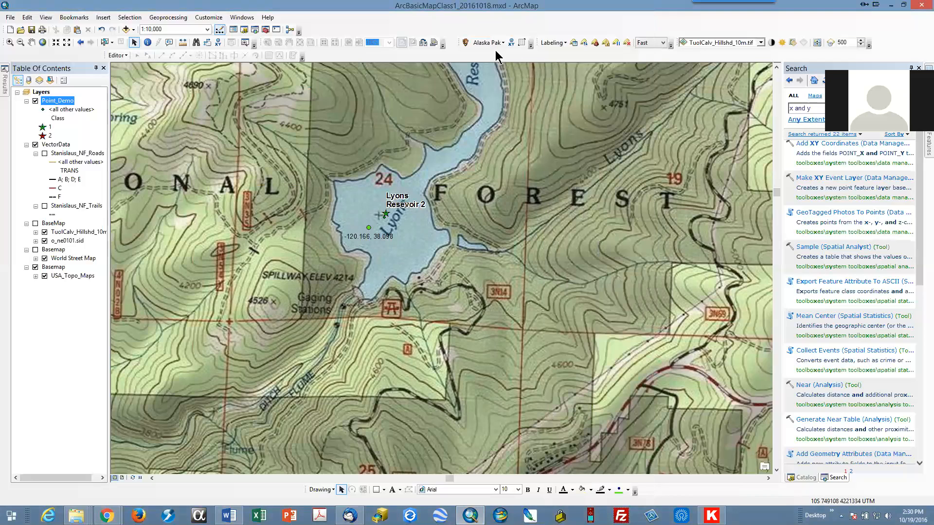
left_click(504, 44)
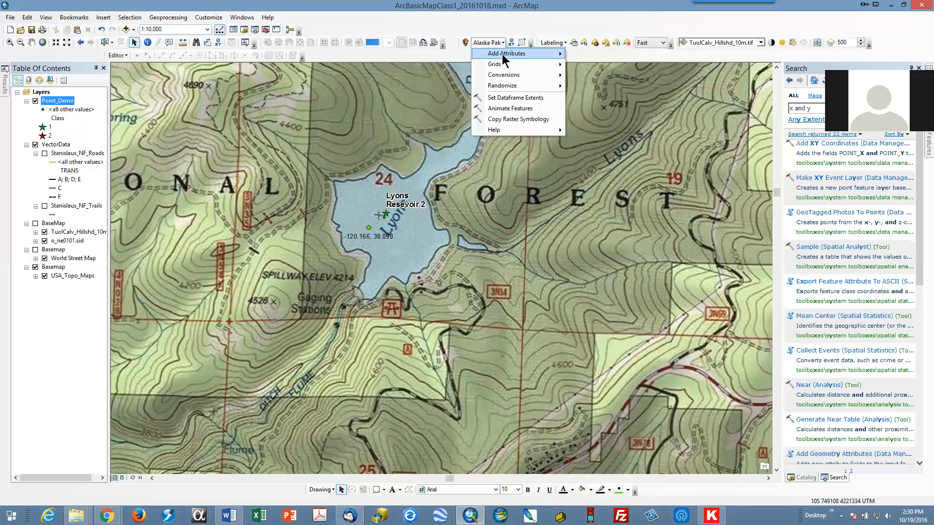
mouse_move(508, 53)
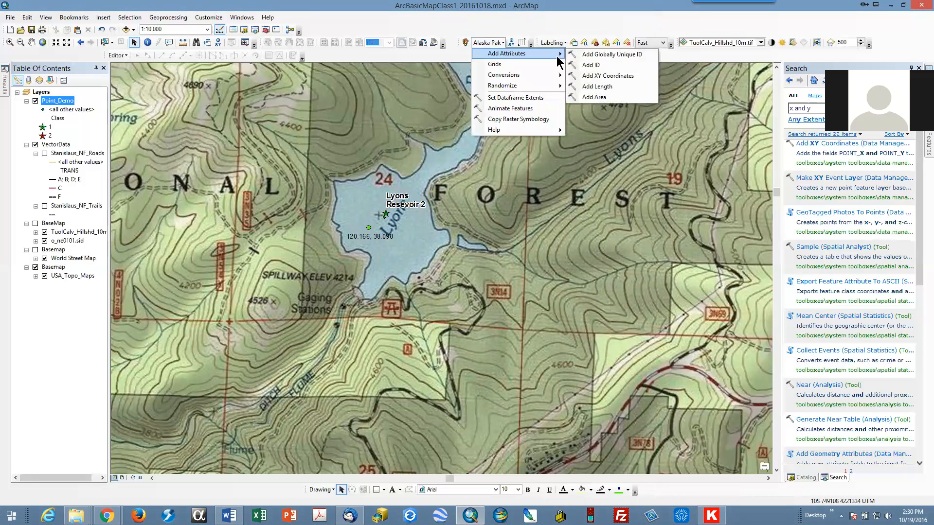
left_click(610, 77)
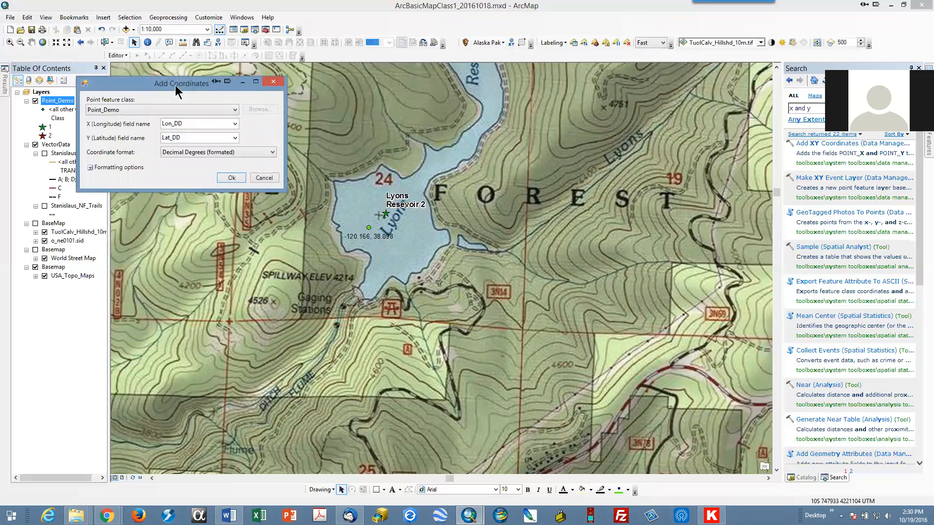
left_click_drag(176, 86, 516, 107)
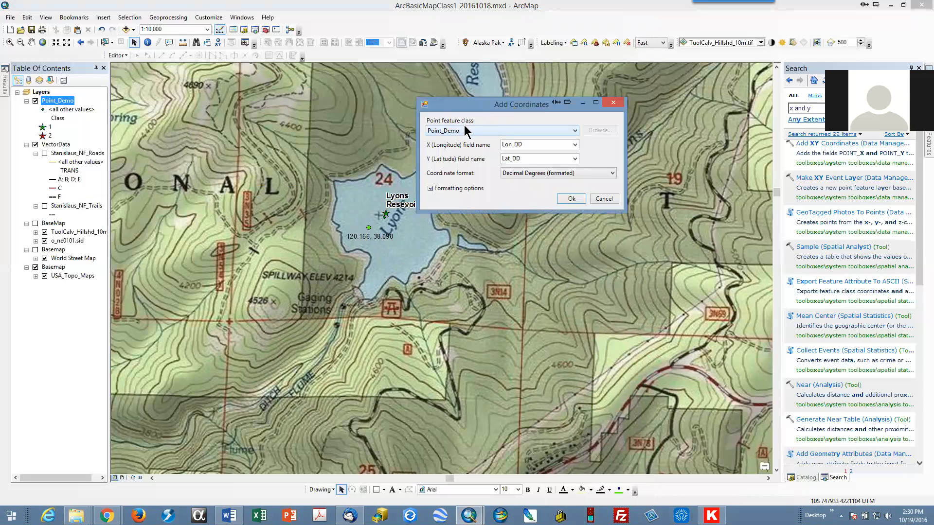
left_click(467, 130)
left_click(466, 129)
left_click(587, 176)
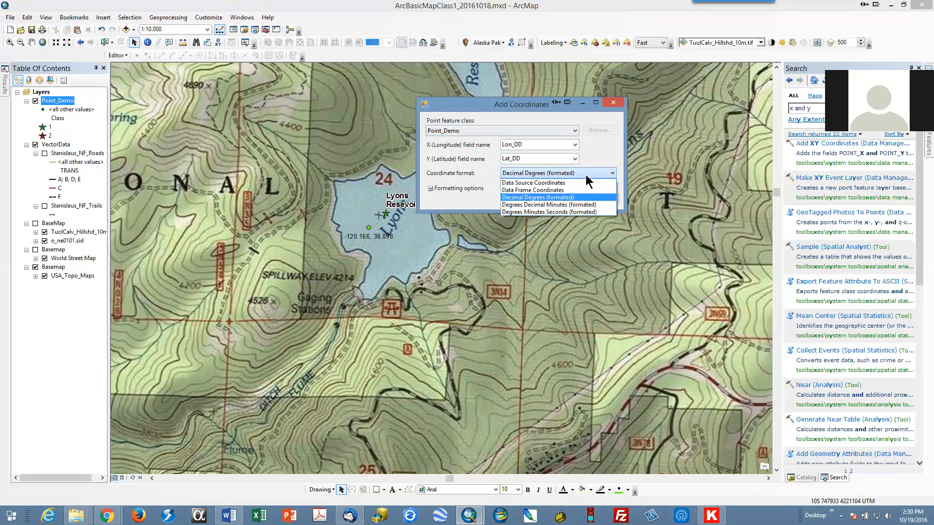
left_click(582, 206)
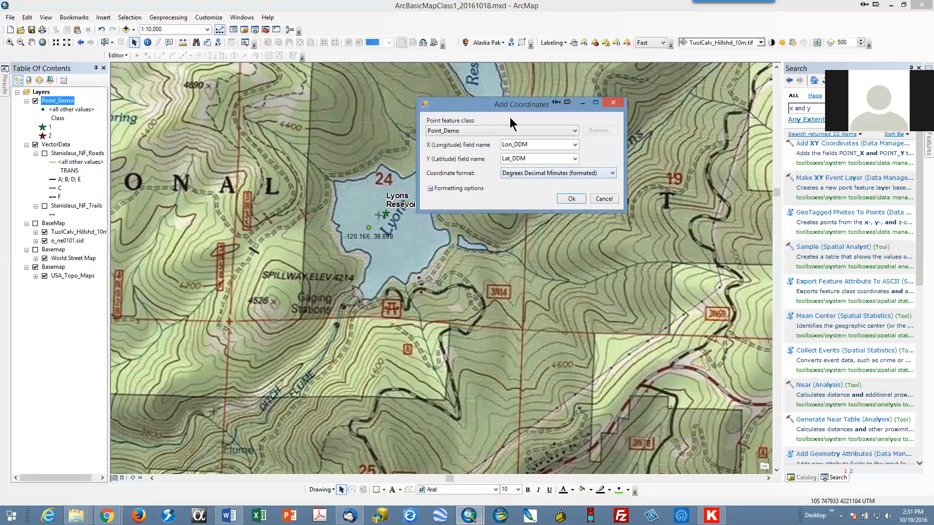
left_click(571, 200)
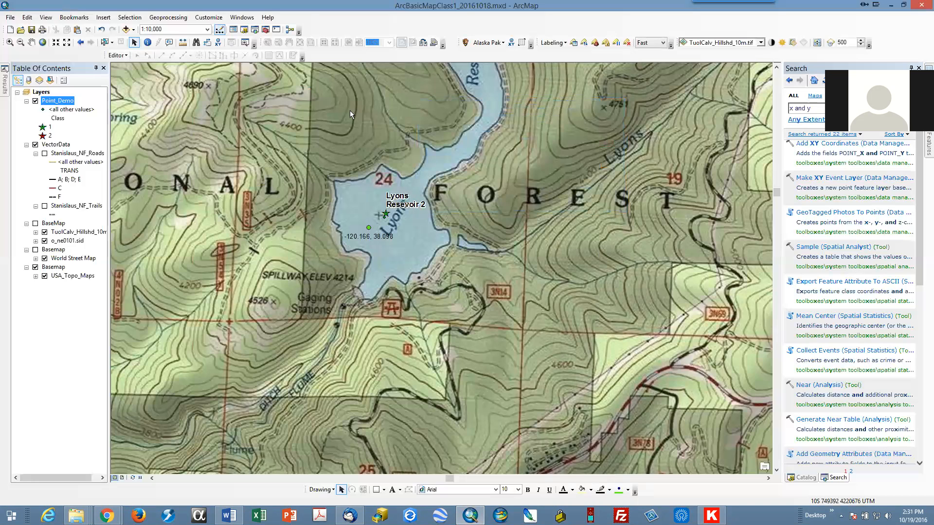
Step: Open the Point_Demo attribute table, reposition it to review the Lon_DDM and Lat_DDM columns, then close it
right_click(66, 103)
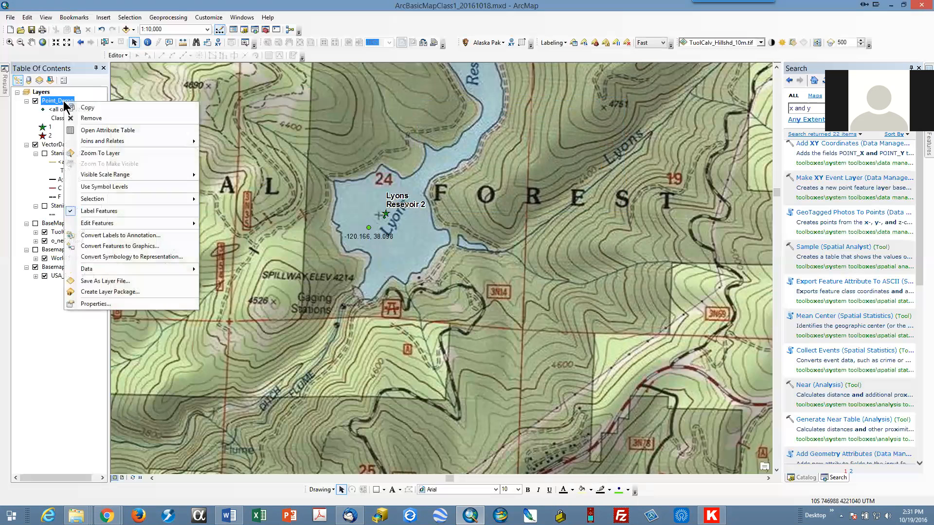
left_click(87, 129)
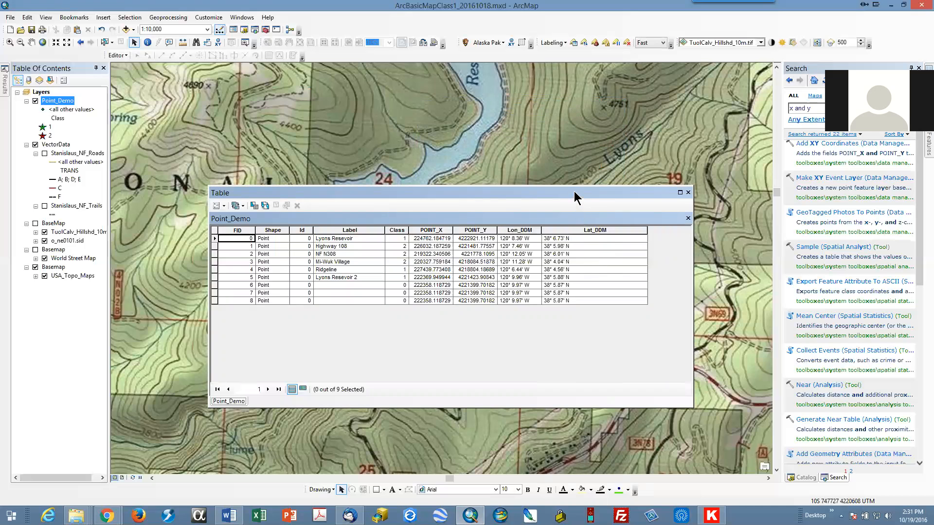
mouse_move(574, 193)
left_mouse_down()
mouse_move(598, 264)
mouse_move(584, 208)
left_mouse_up()
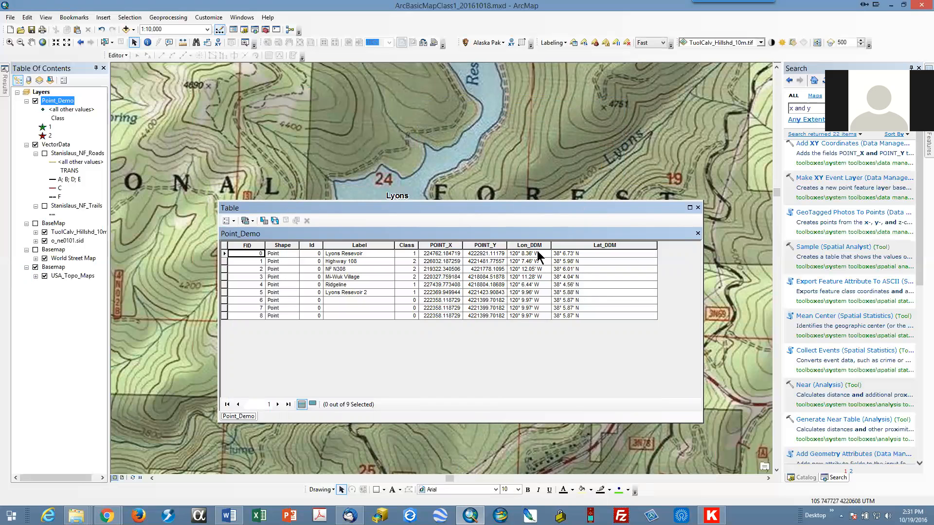
left_click_drag(519, 209, 515, 261)
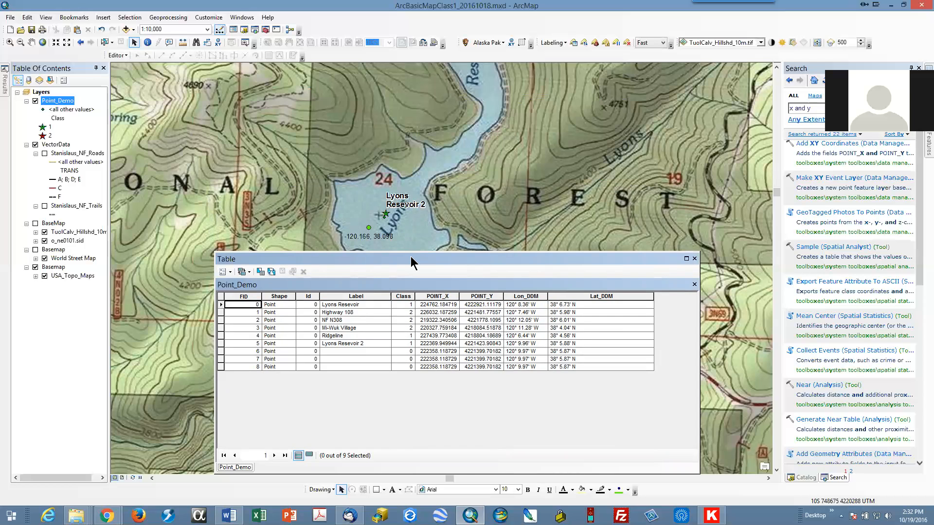
left_click_drag(411, 256, 564, 253)
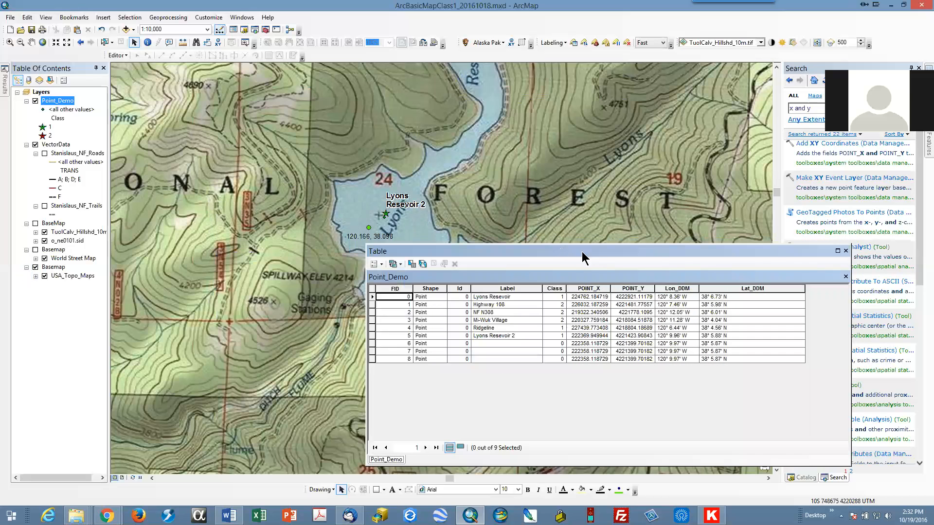
left_click(845, 251)
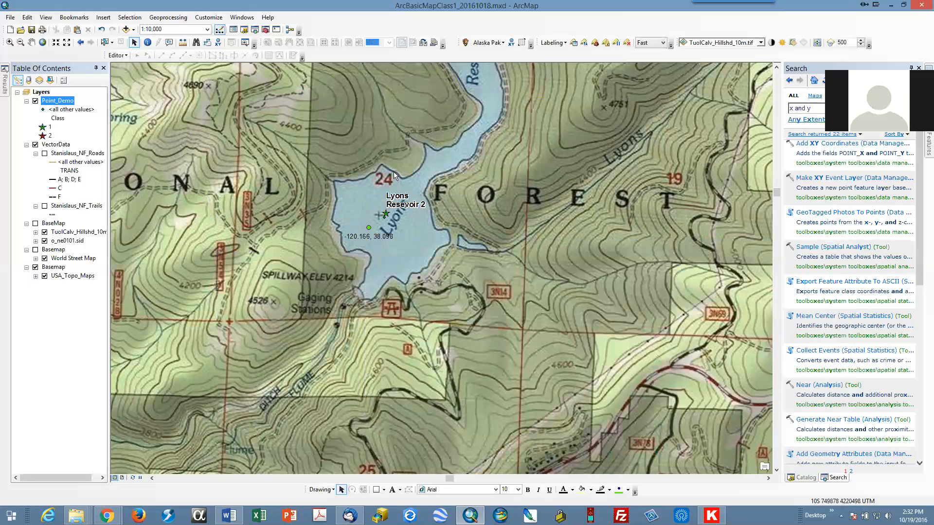
Step: In Point_Demo's label properties, build the label expression [Label] & [POINT_X] & [POINT_Y] and verify it
right_click(65, 103)
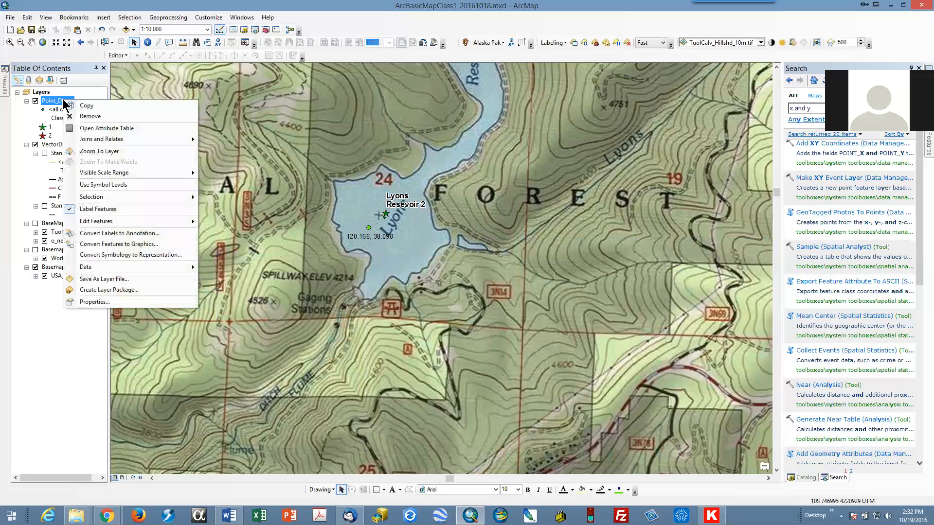
left_click(104, 306)
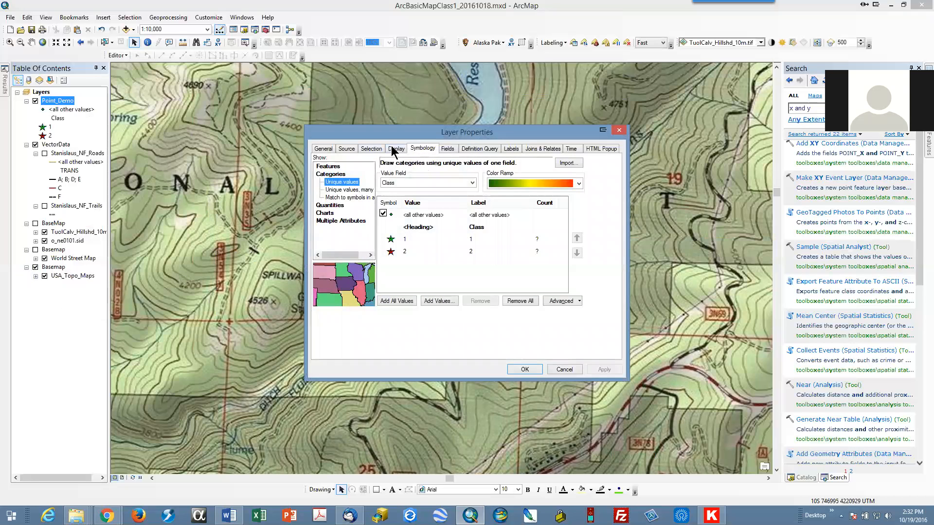
left_click(511, 150)
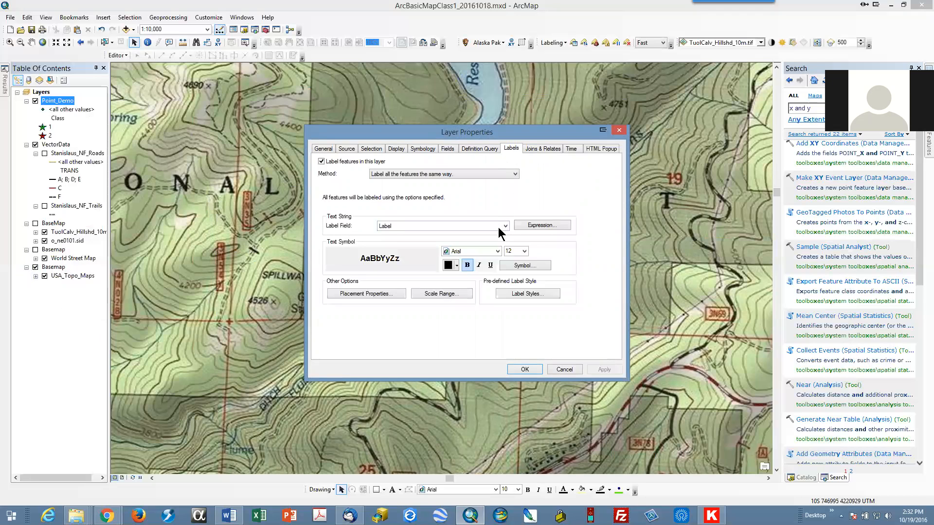
left_click(537, 224)
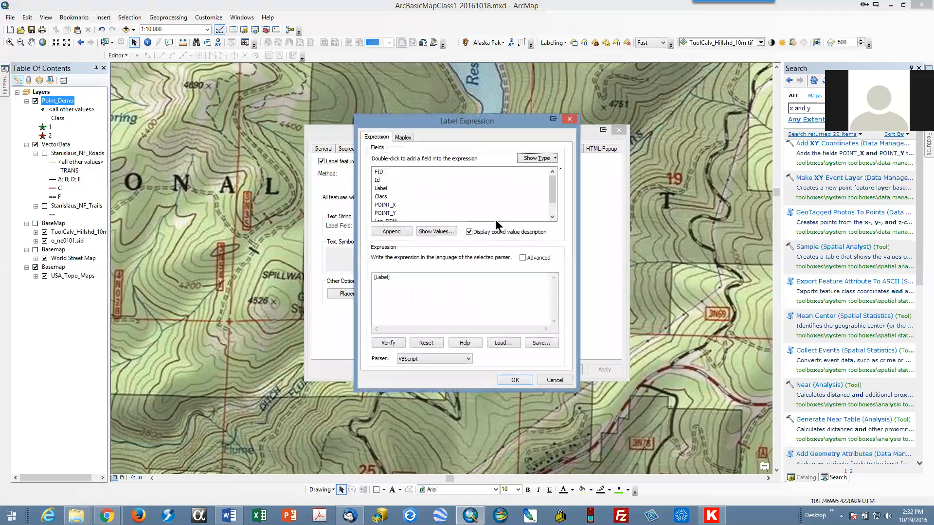
left_click(400, 276)
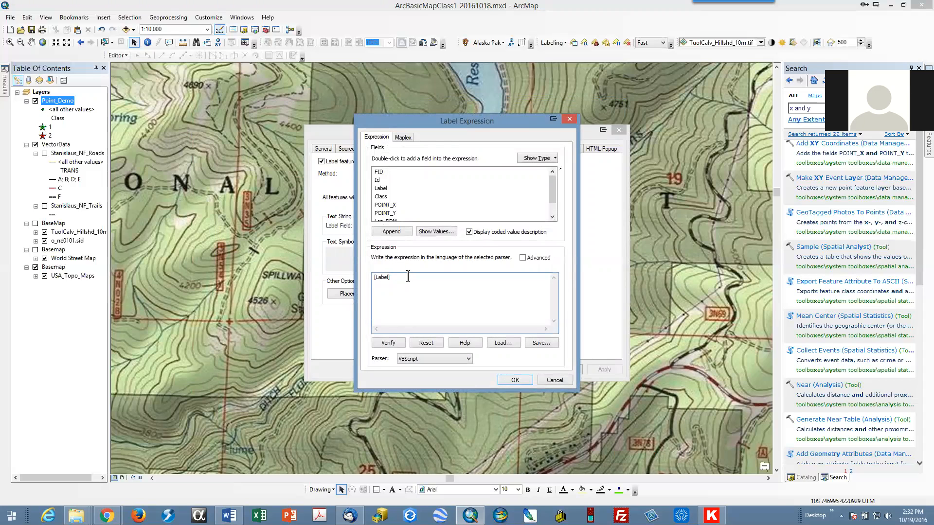
type("&")
double_click(393, 206)
type("&")
double_click(392, 212)
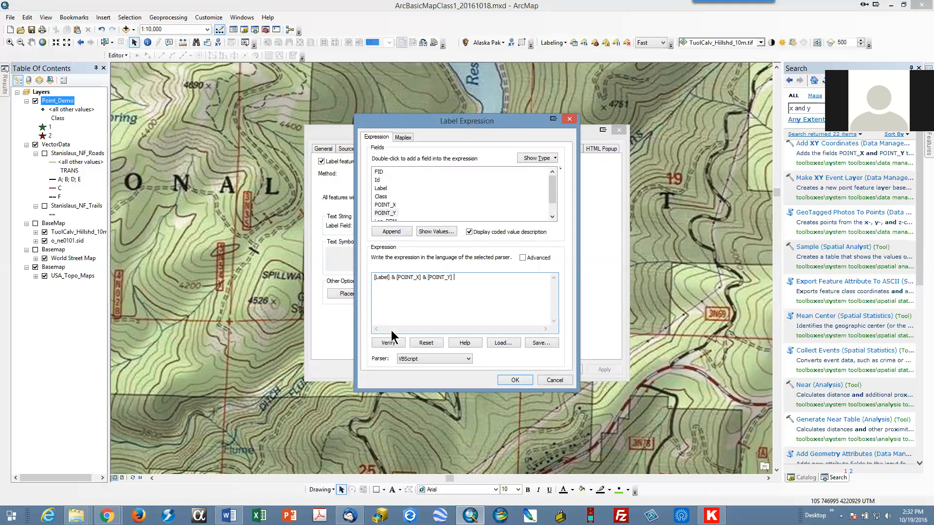
left_click(388, 343)
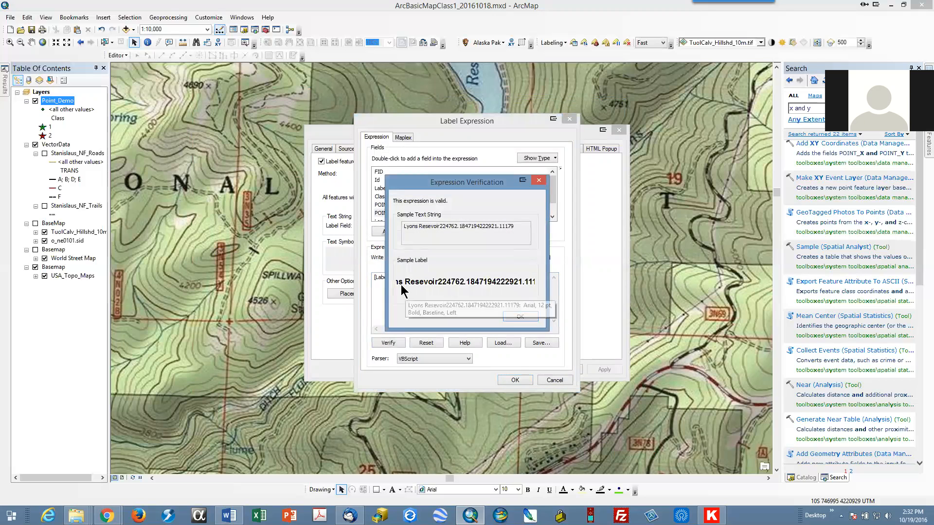
left_click(519, 316)
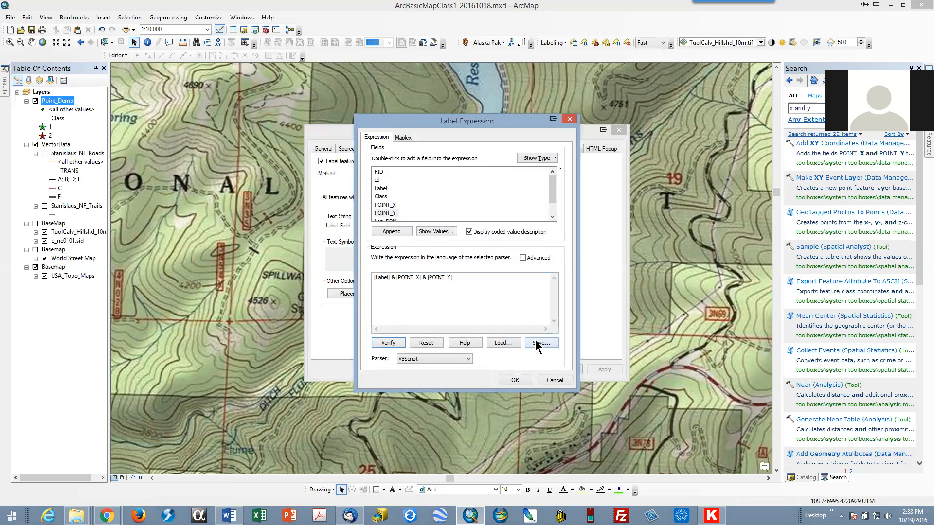
Step: Review the parser choices, then open the Help topic on building label expressions and scroll through its examples
left_click(412, 360)
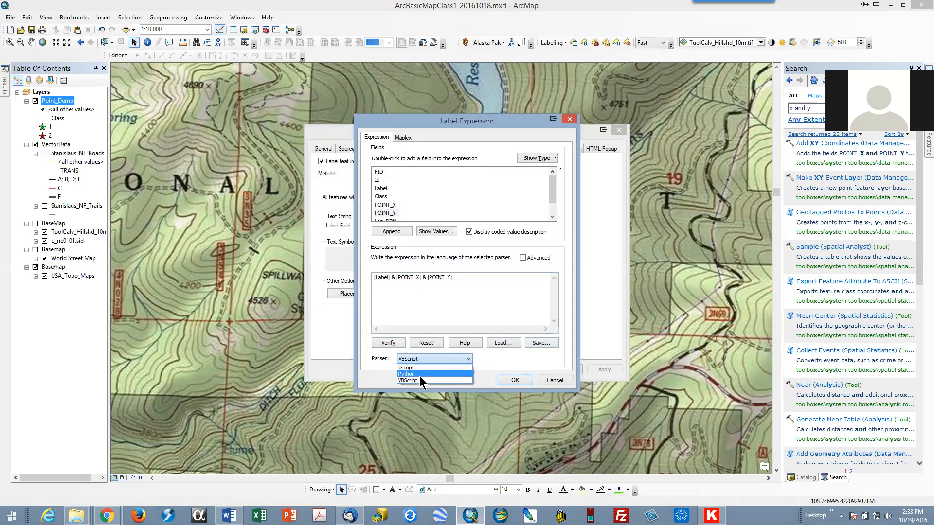
left_click(419, 380)
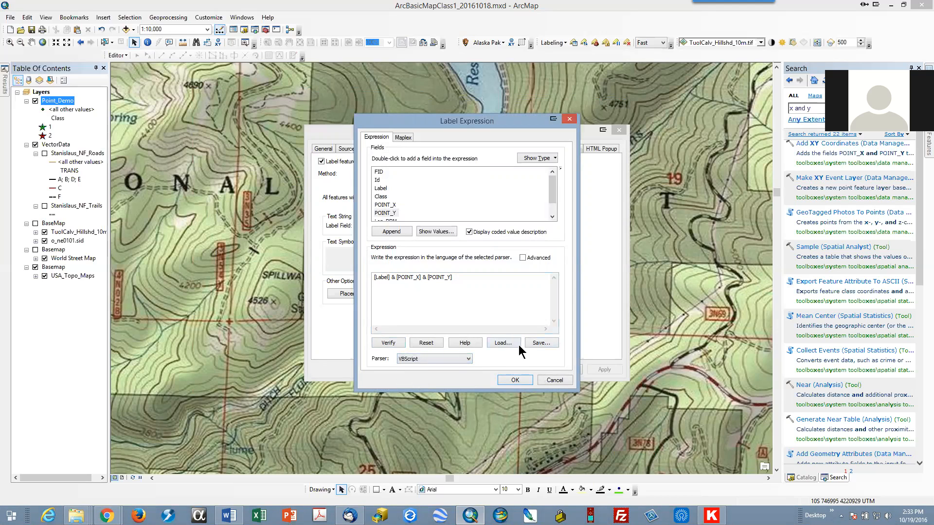
left_click(460, 341)
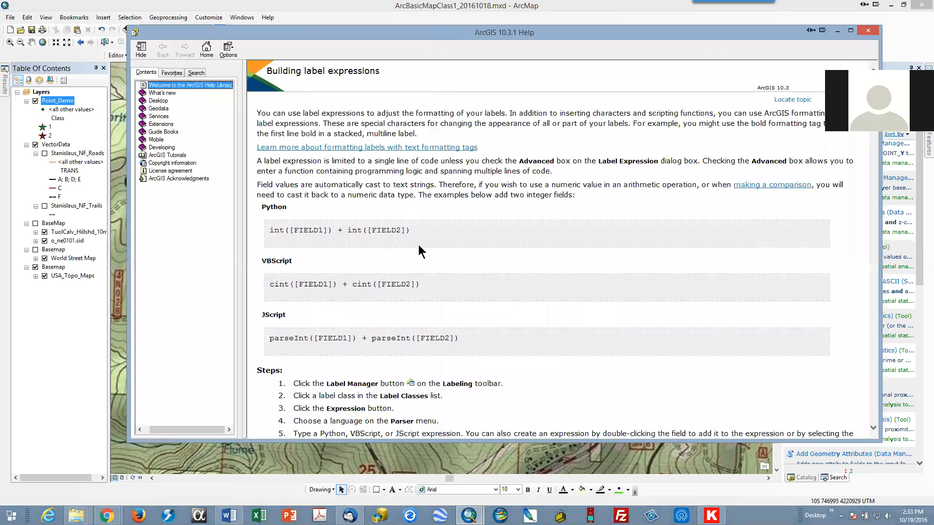
scroll(418, 244, "down", 15)
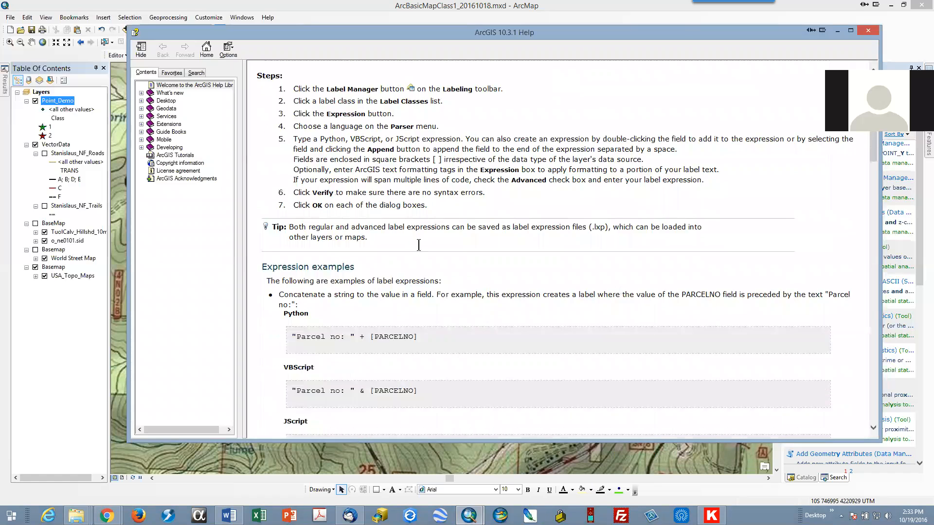
scroll(419, 245, "down", 5)
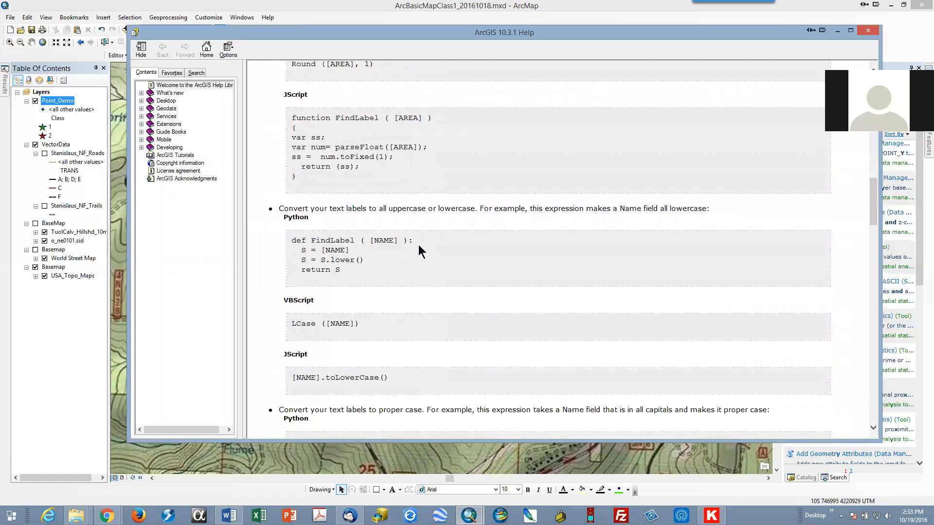
scroll(419, 246, "down", 7)
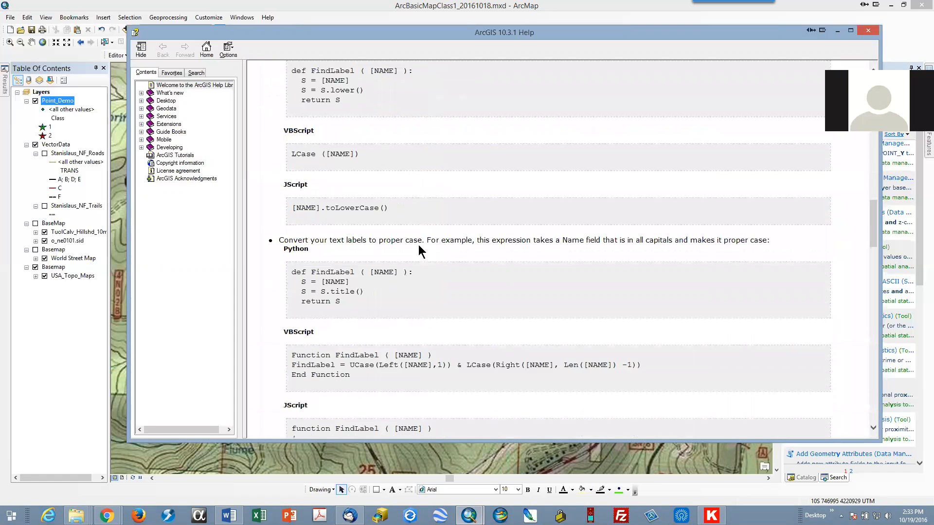
scroll(418, 244, "down", 5)
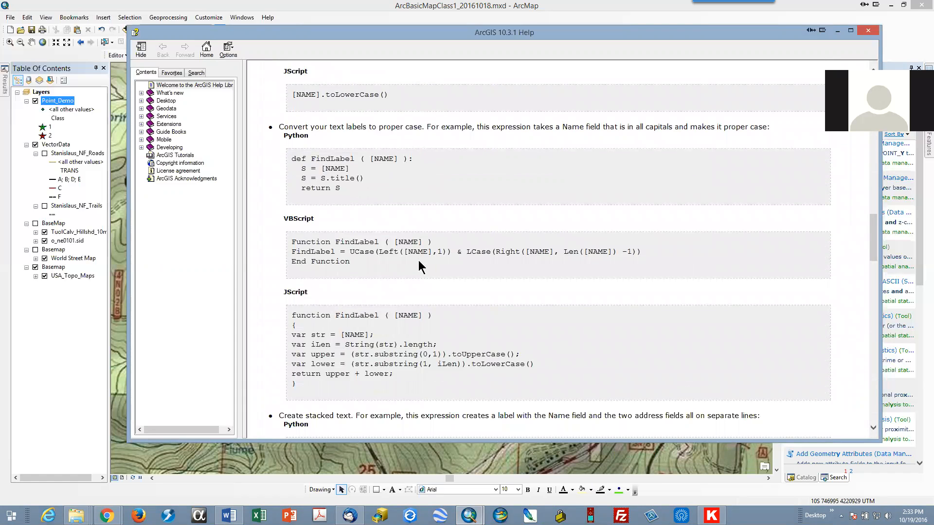
Step: Scroll the Help topic to the stacked-text label example, select its vbCrLf text, and close Help
scroll(418, 263, "down", 7)
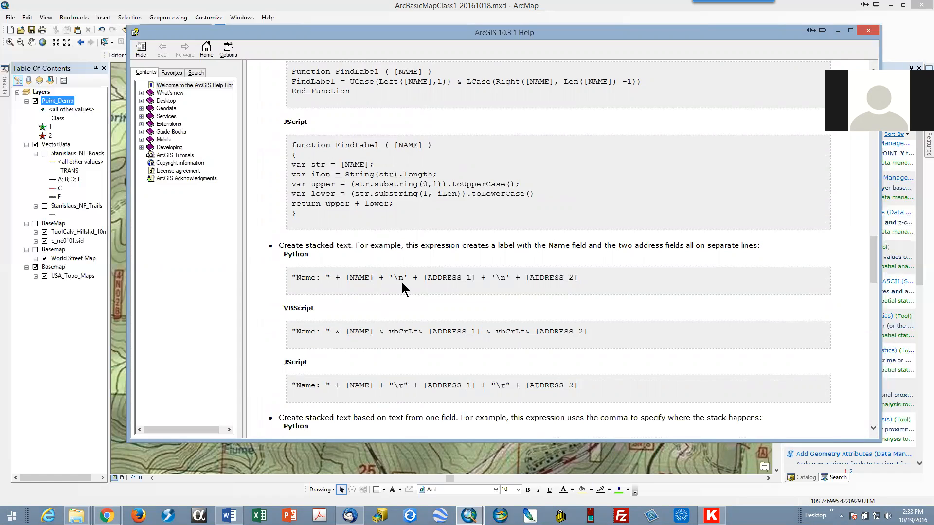
left_click_drag(389, 329, 416, 331)
left_click(822, 31)
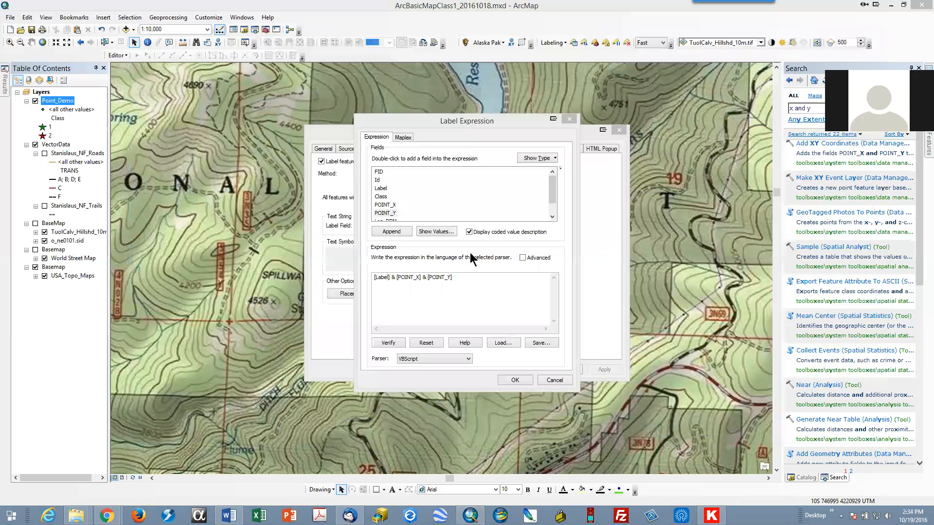
Step: Insert vbCrLf & after [Label] in the label expression so the coordinates stack on a new line, and verify it
left_click(397, 279)
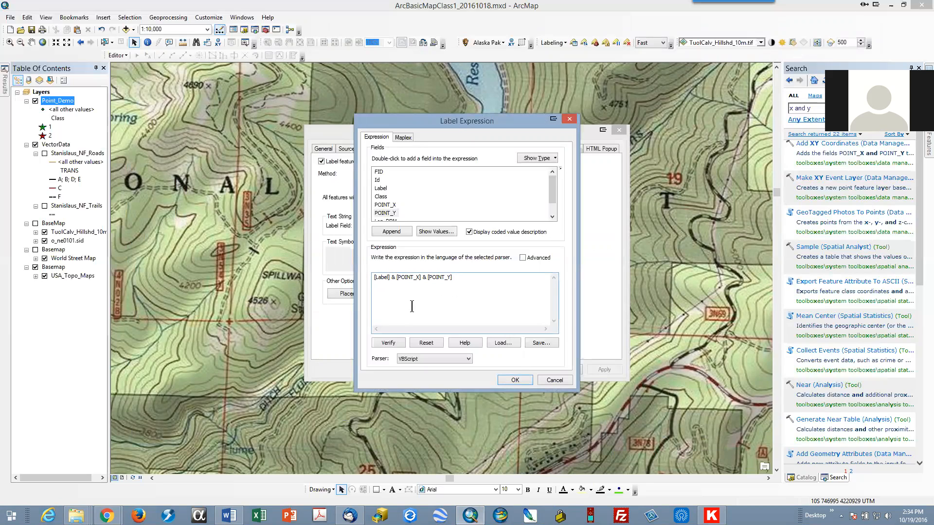
type("v")
type("b")
key("BackSpace")
key("BackSpace")
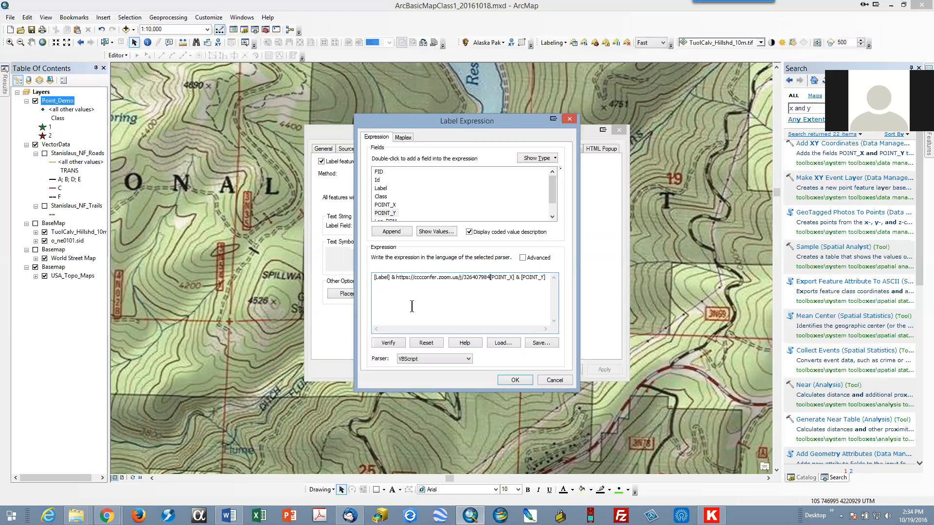
key("ctrl+z")
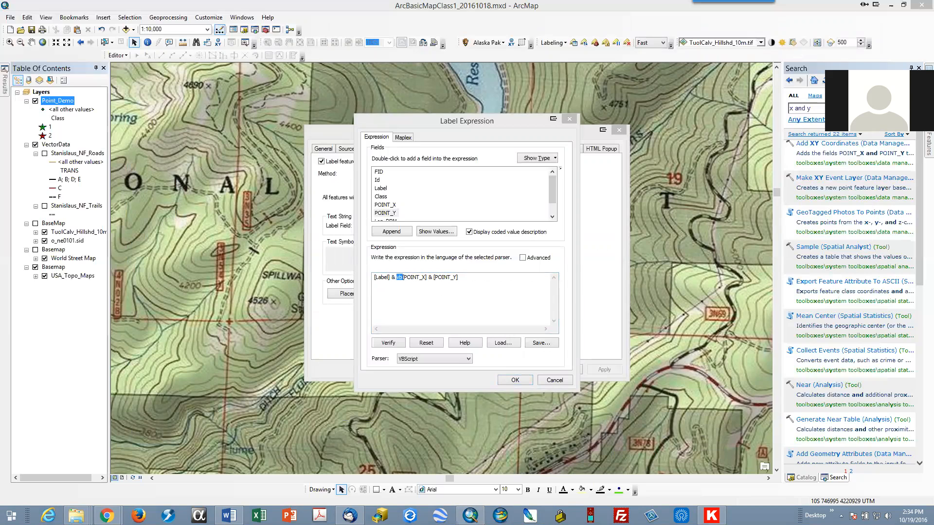
left_click(404, 280)
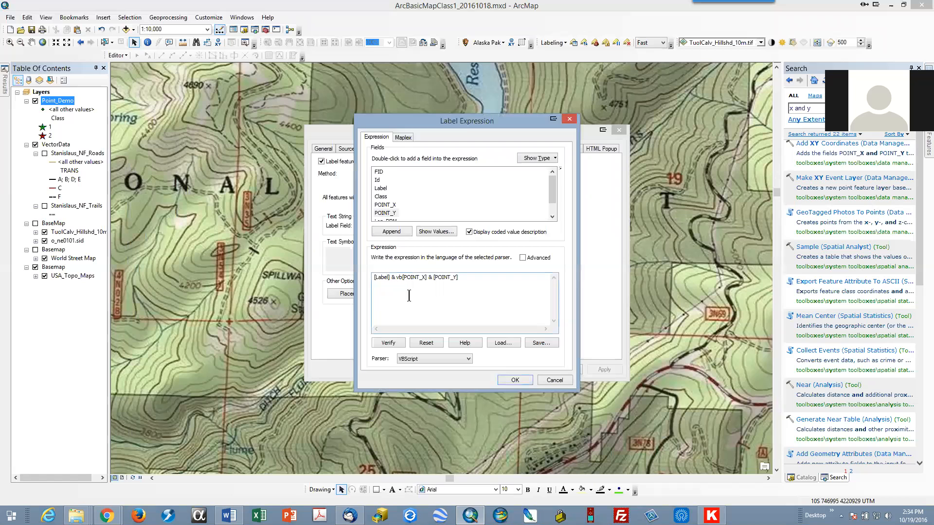
type("CrLf &")
left_click(387, 342)
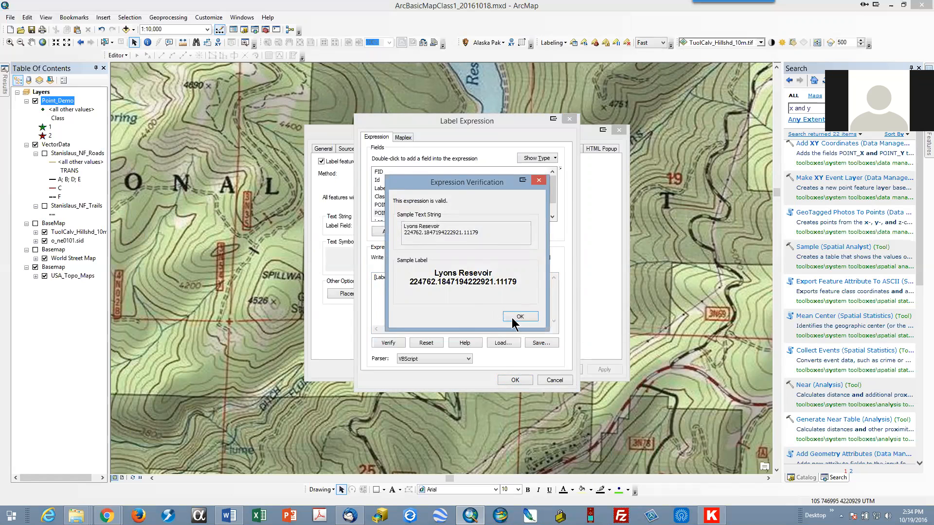
left_click(517, 317)
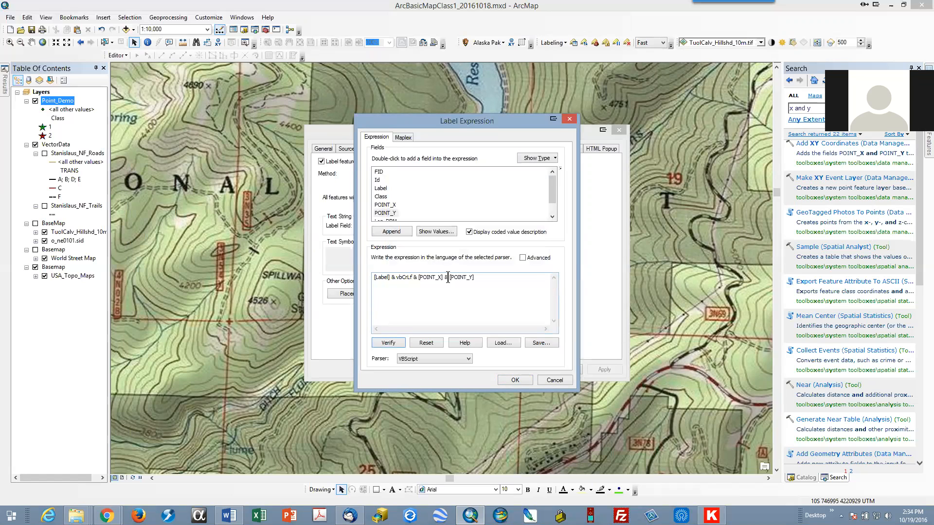
Step: Add a space string between [POINT_X] and [POINT_Y] in the expression, verify it, and apply the labels to Point_Demo
left_click(447, 300)
type("&\"&")
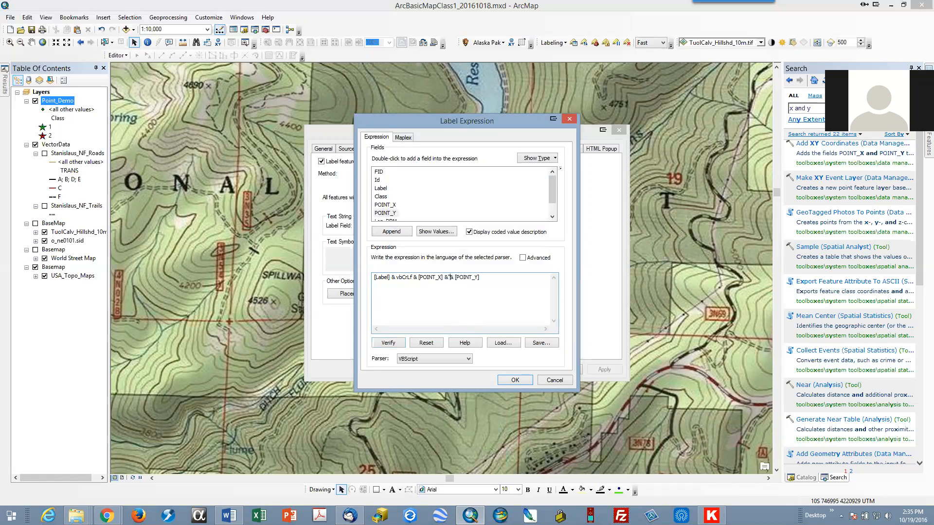
type(" \"")
left_click(395, 345)
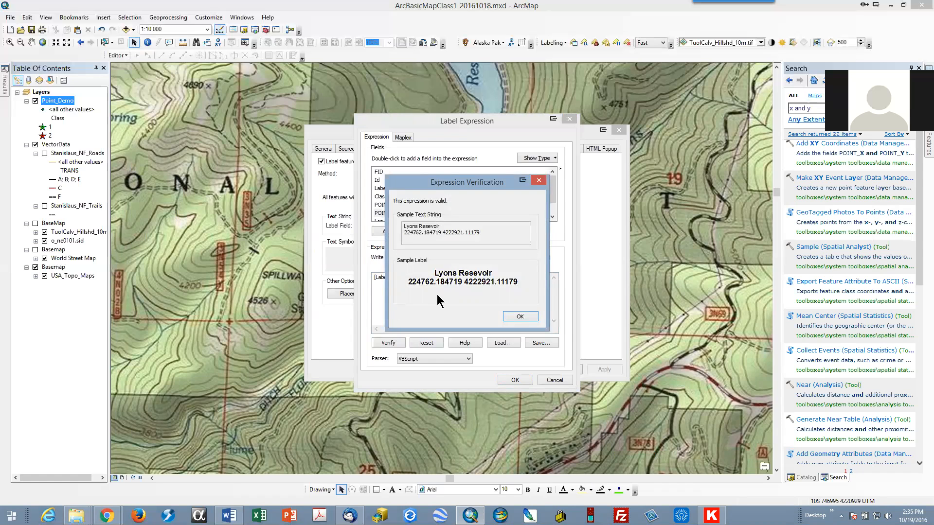
left_click(518, 317)
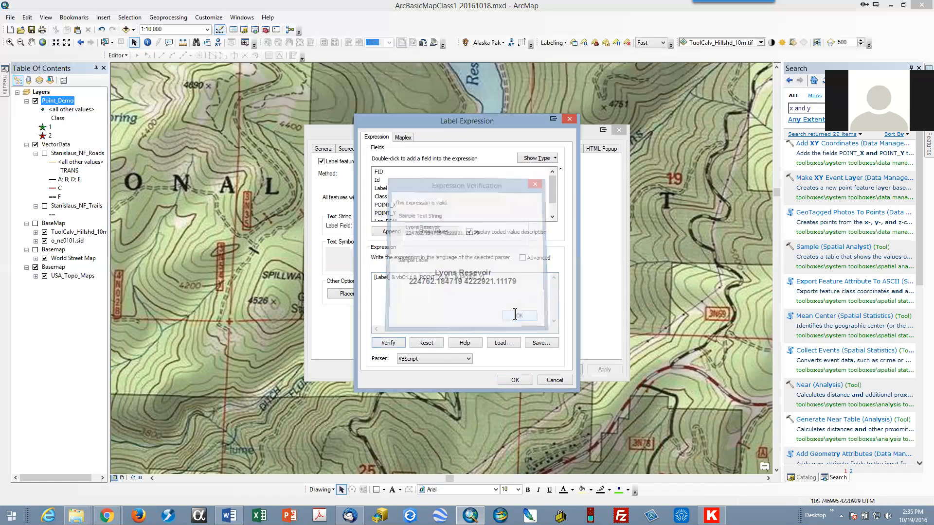
left_click(519, 381)
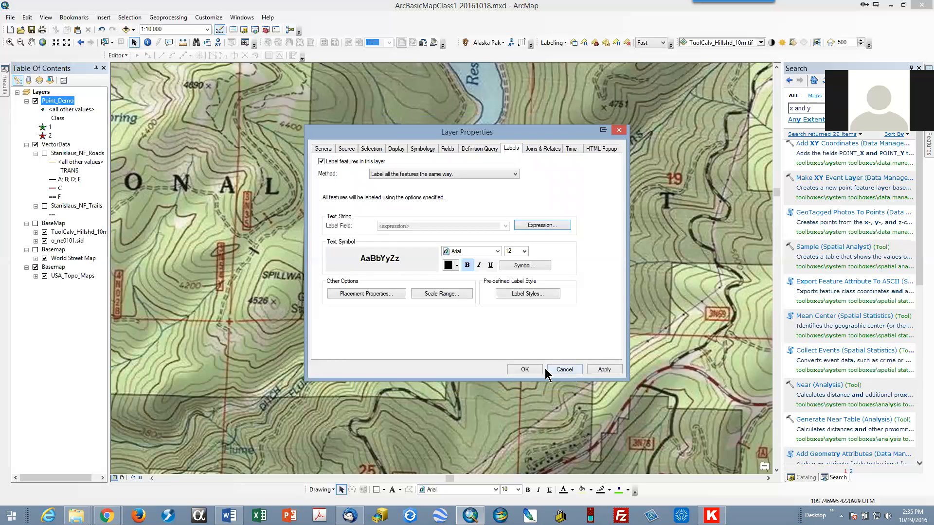
left_click(606, 369)
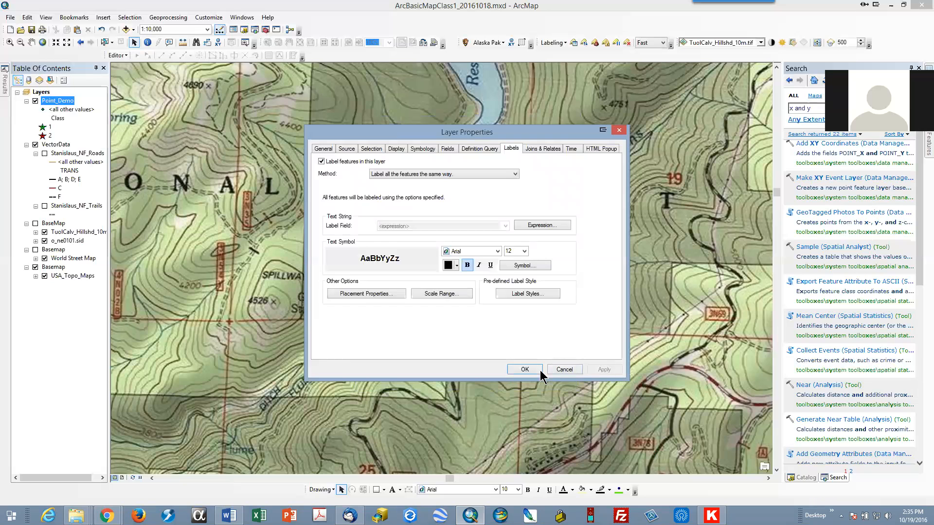
left_click(524, 370)
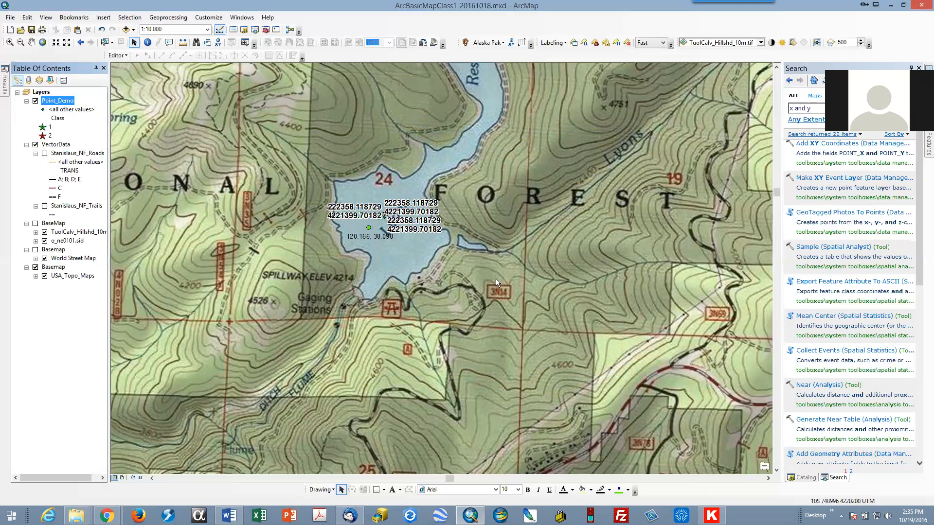
Step: Review the stacked coordinate labels across the map and save the map document
scroll(500, 282, "down", 2)
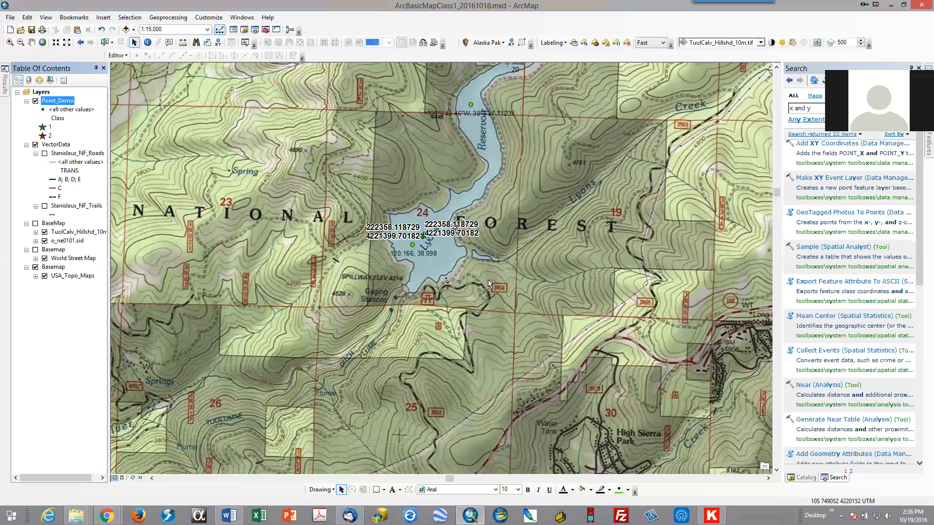
scroll(489, 280, "down", 1)
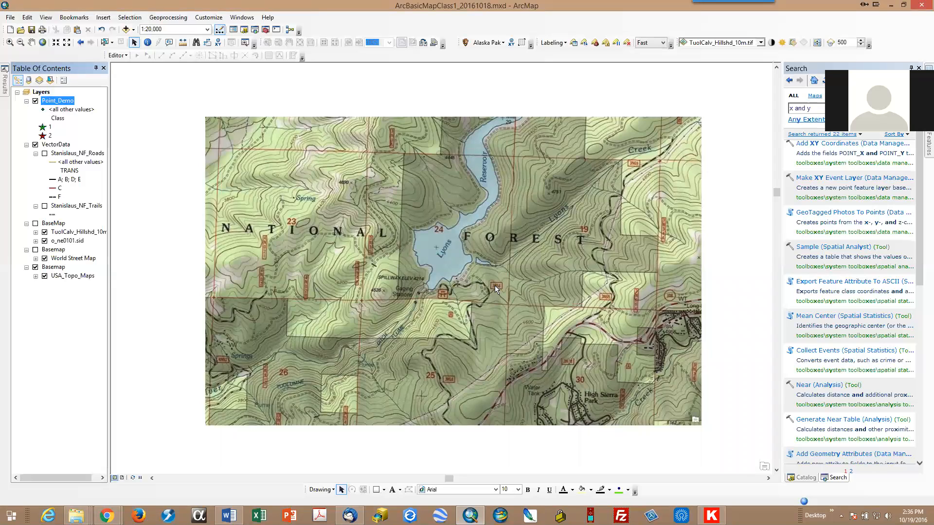
scroll(496, 283, "down", 1)
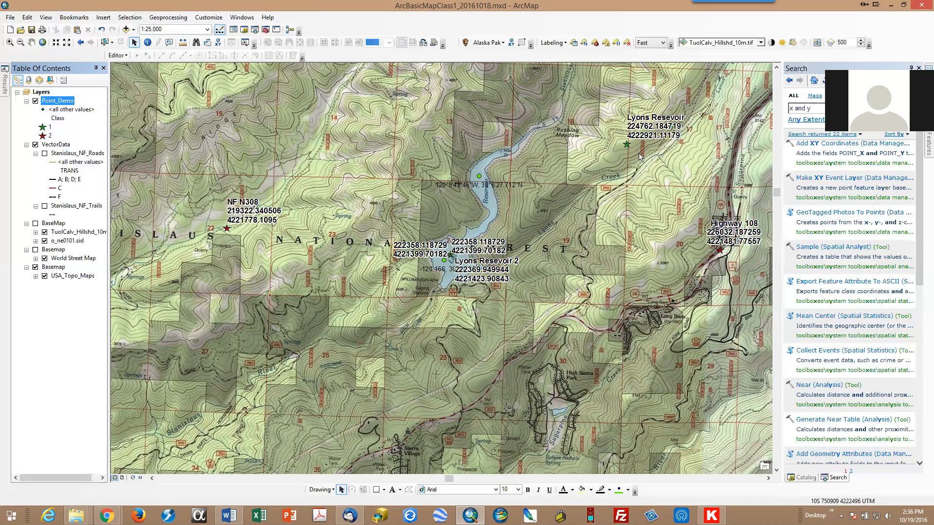
left_click(31, 42)
left_click_drag(277, 232, 227, 283)
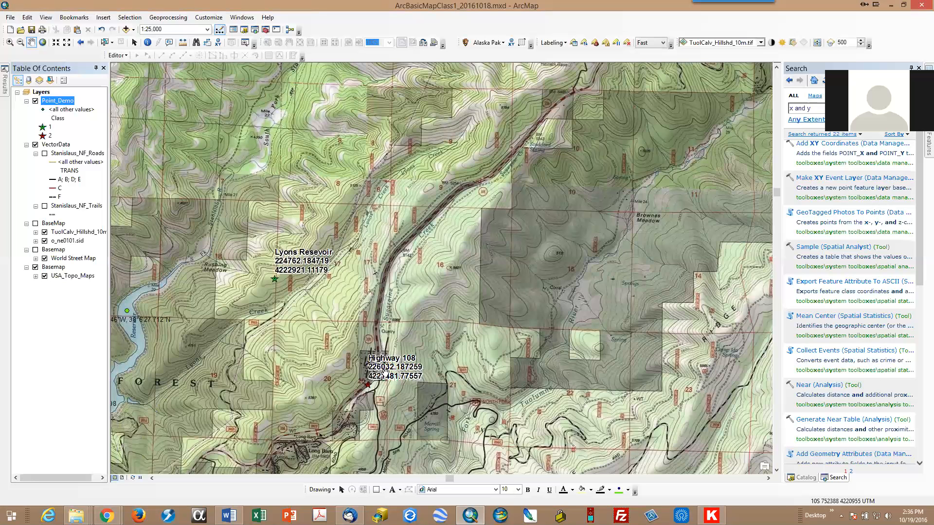
left_click(31, 30)
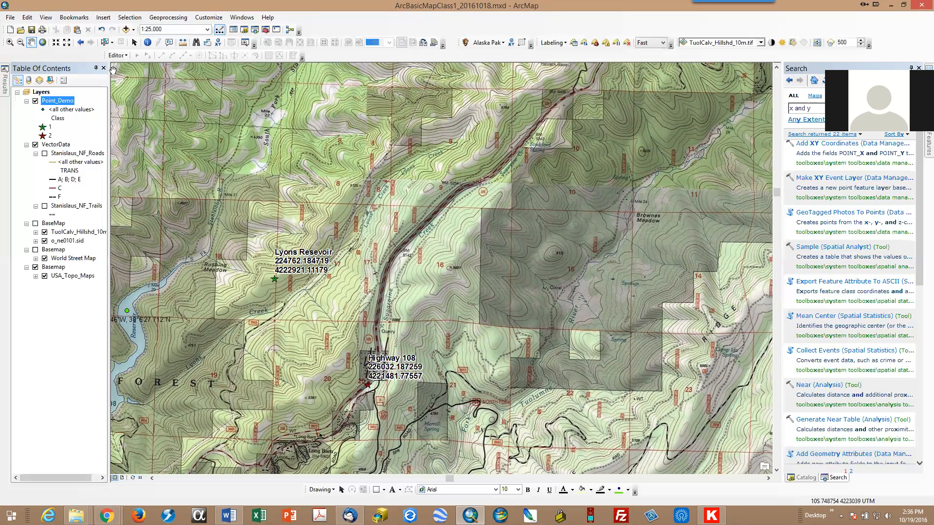